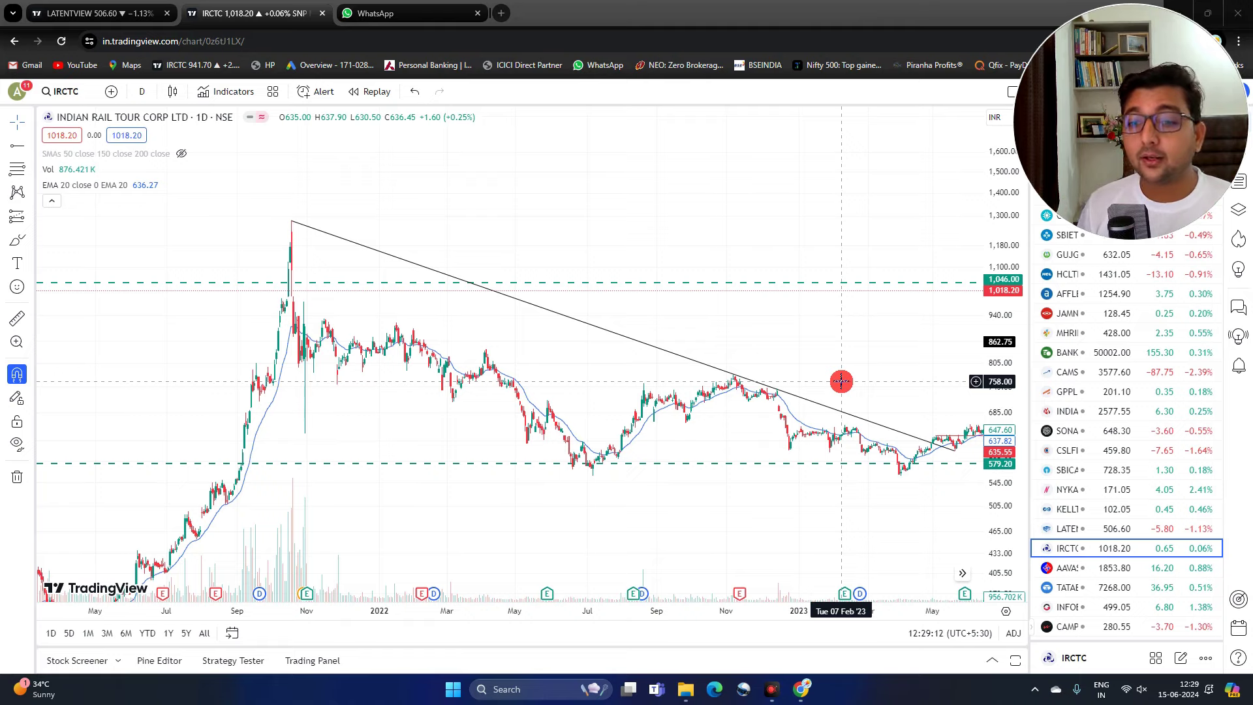
# - Review the falling trend line from the October 2021 peak on the IRCTC daily chart and choose the Trend Line tool
pyautogui.moveTo(1009, 501); pyautogui.dragTo(1000, 380)
pyautogui.moveTo(851, 394); pyautogui.dragTo(749, 447)
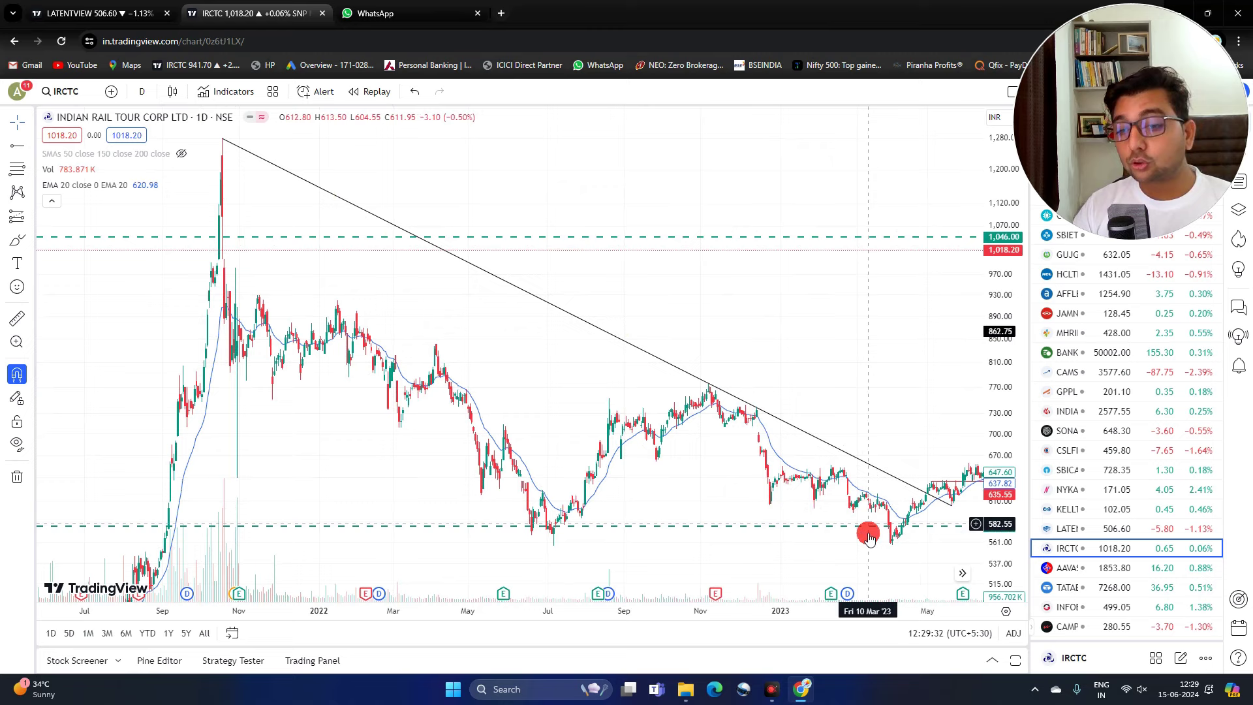
pyautogui.scroll(2, 867, 533)
pyautogui.scroll(-2, 513, 411)
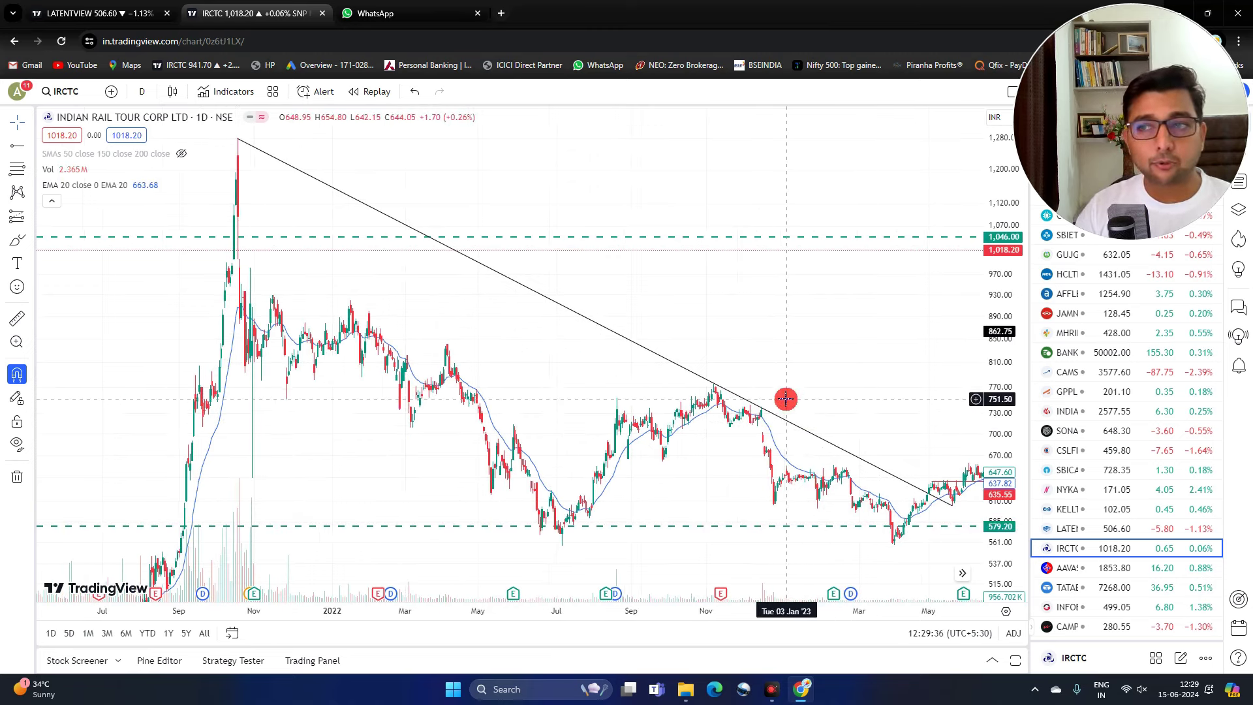
pyautogui.click(29, 145)
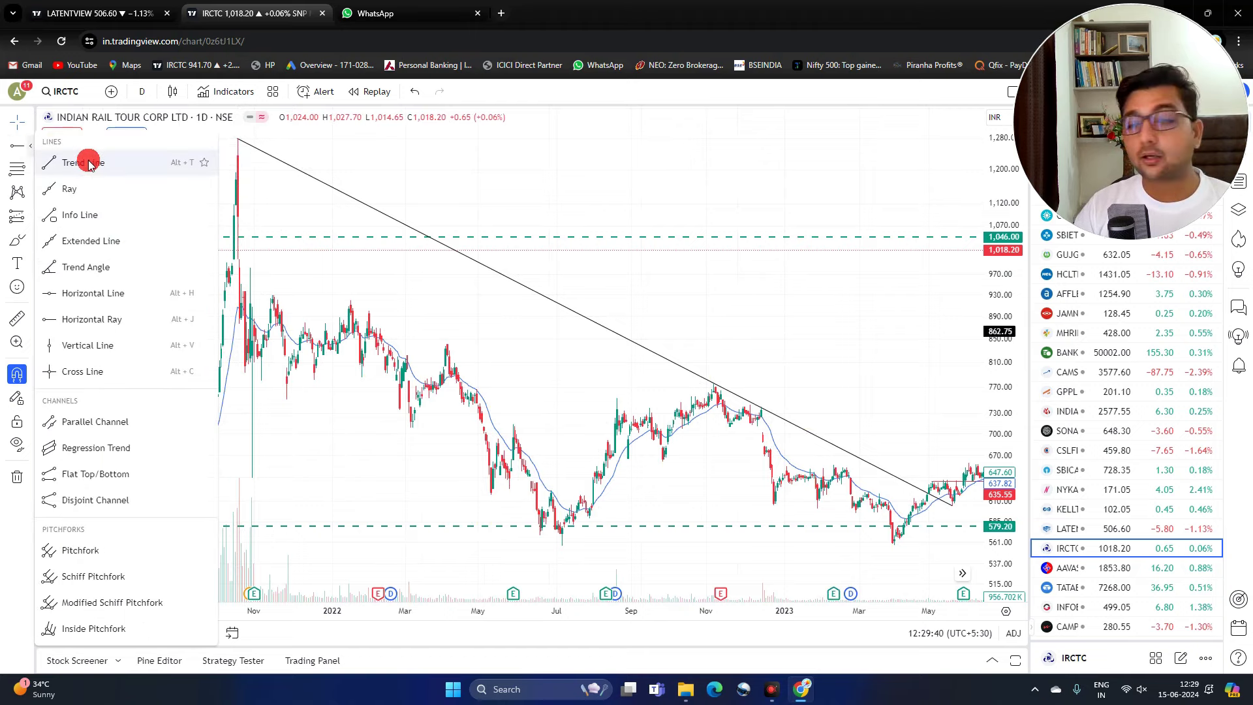
pyautogui.click(89, 164)
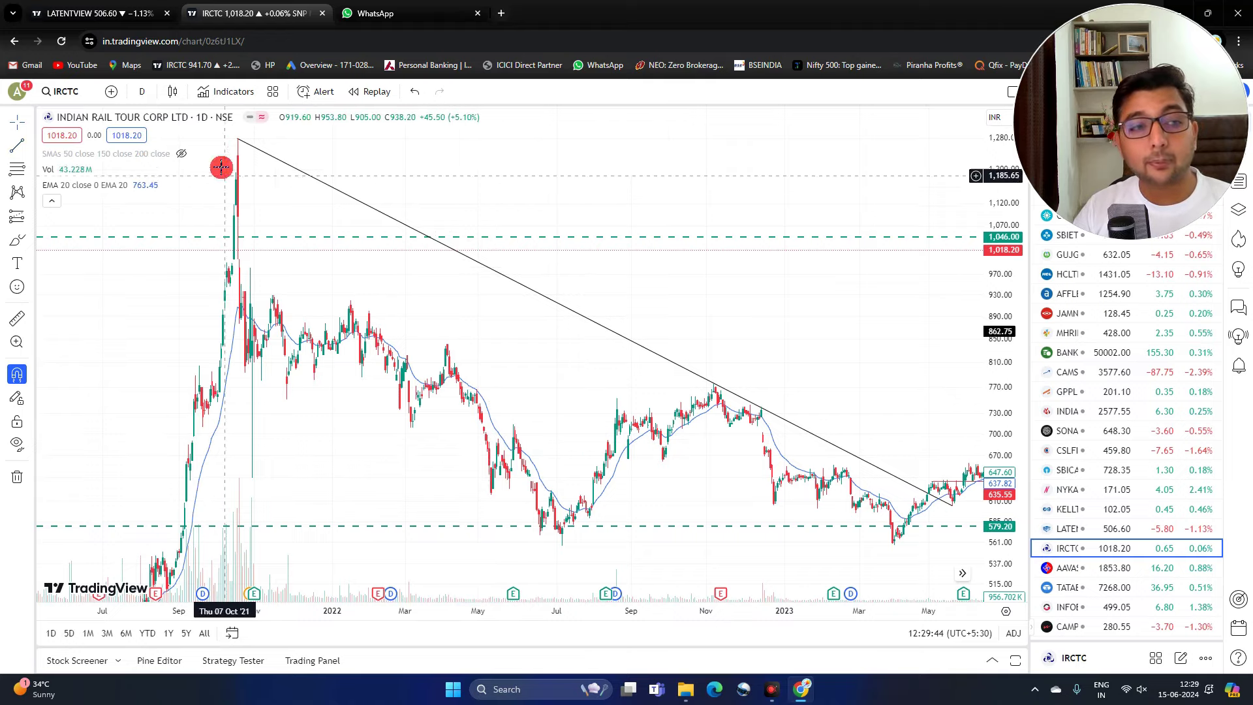
# - Examine the IRCTC candles around the lower end of the falling trend line, from November 2022 to June 2023
pyautogui.scroll(3, 748, 466)
pyautogui.moveTo(744, 361); pyautogui.dragTo(727, 291)
pyautogui.moveTo(1010, 496); pyautogui.dragTo(994, 382)
pyautogui.scroll(2, 829, 419)
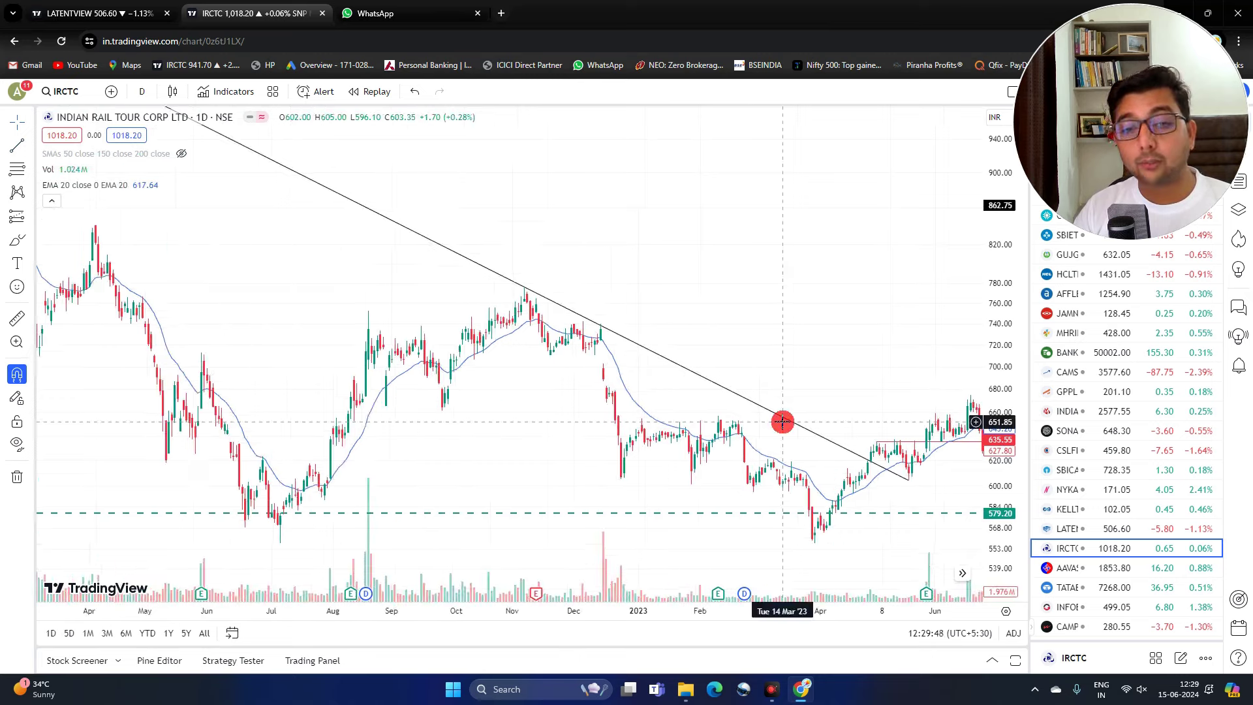
pyautogui.scroll(2, 594, 449)
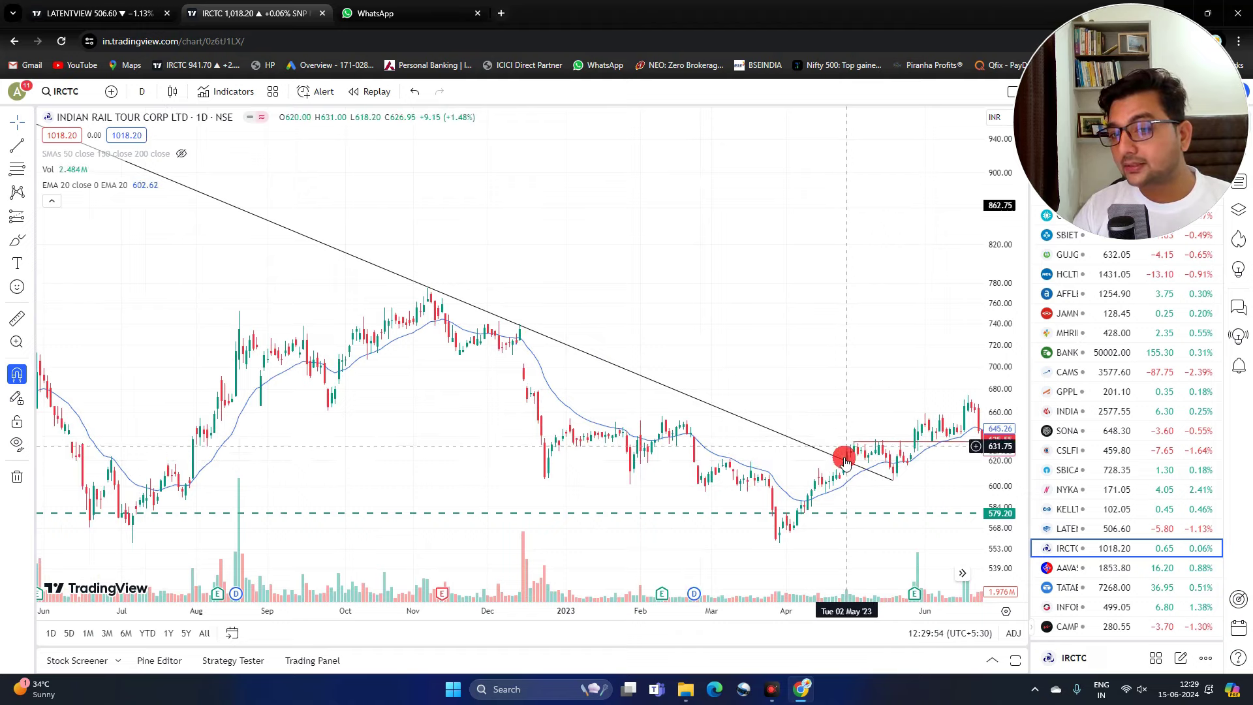
pyautogui.moveTo(991, 513); pyautogui.dragTo(988, 428)
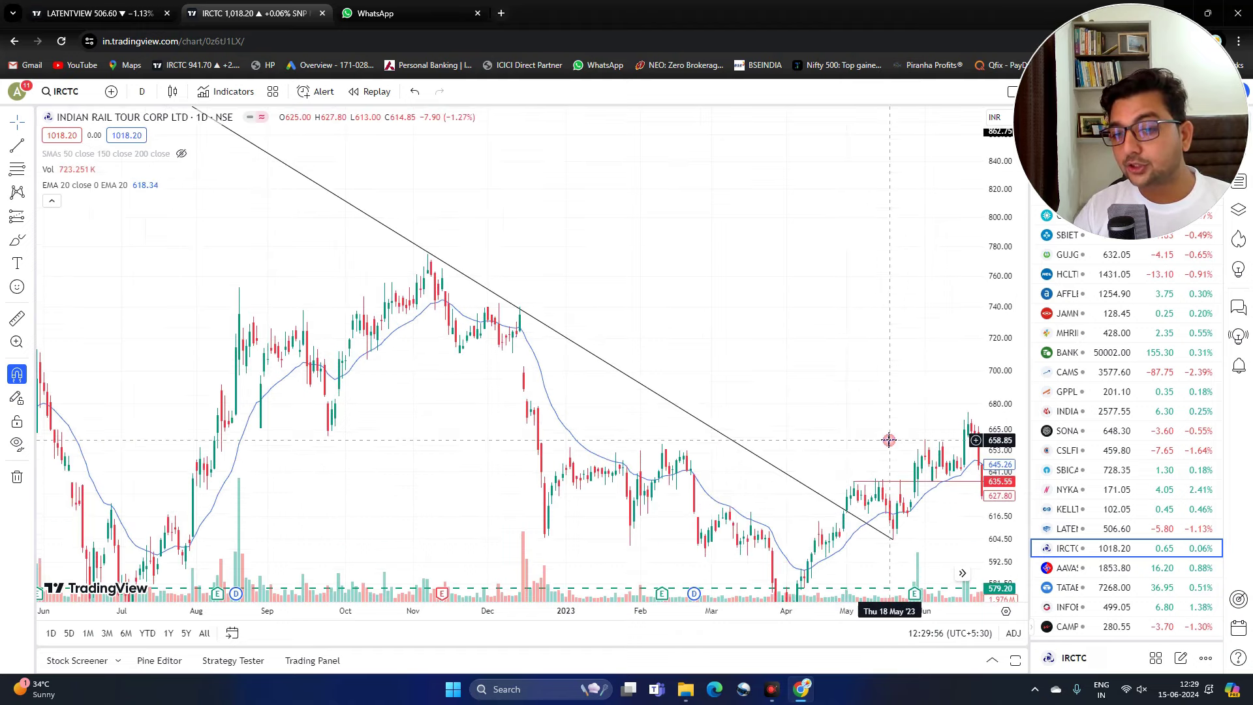
pyautogui.moveTo(887, 415); pyautogui.dragTo(910, 286)
pyautogui.scroll(3, 825, 372)
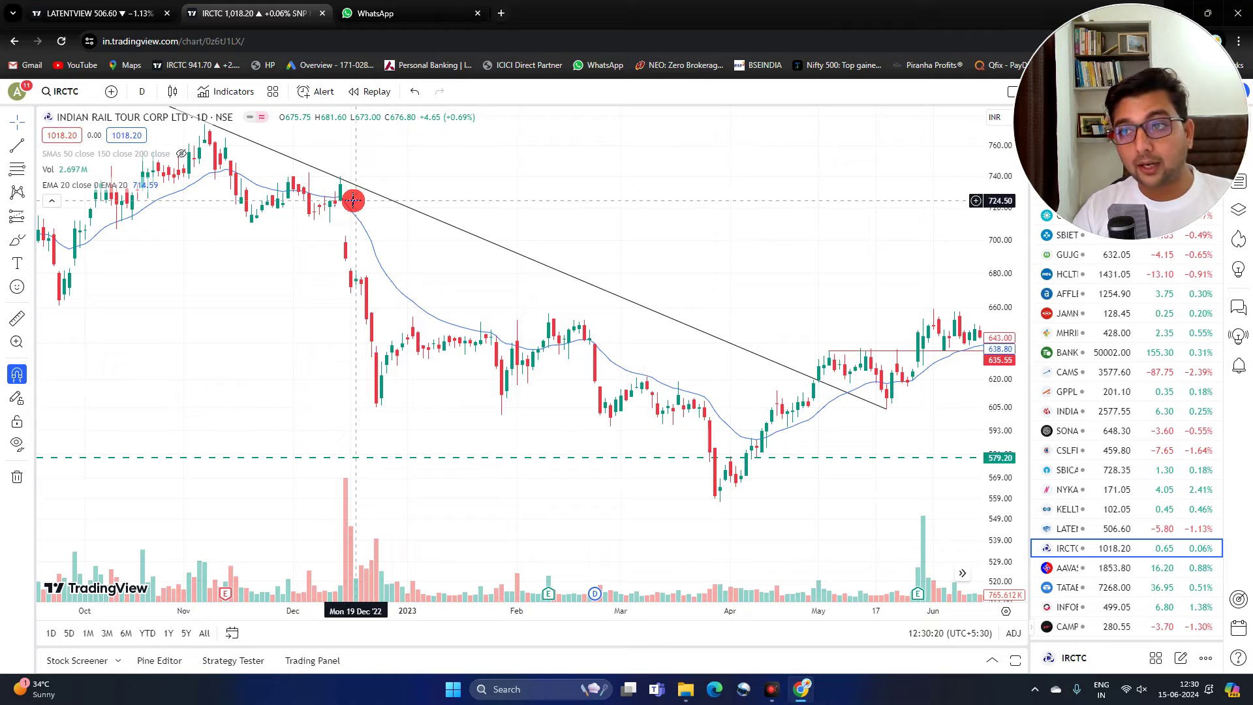
# - Compare IRCTC's full trend line with the candles and volume around the 635.55 horizontal level in May and June 2023
pyautogui.scroll(-5, 353, 200)
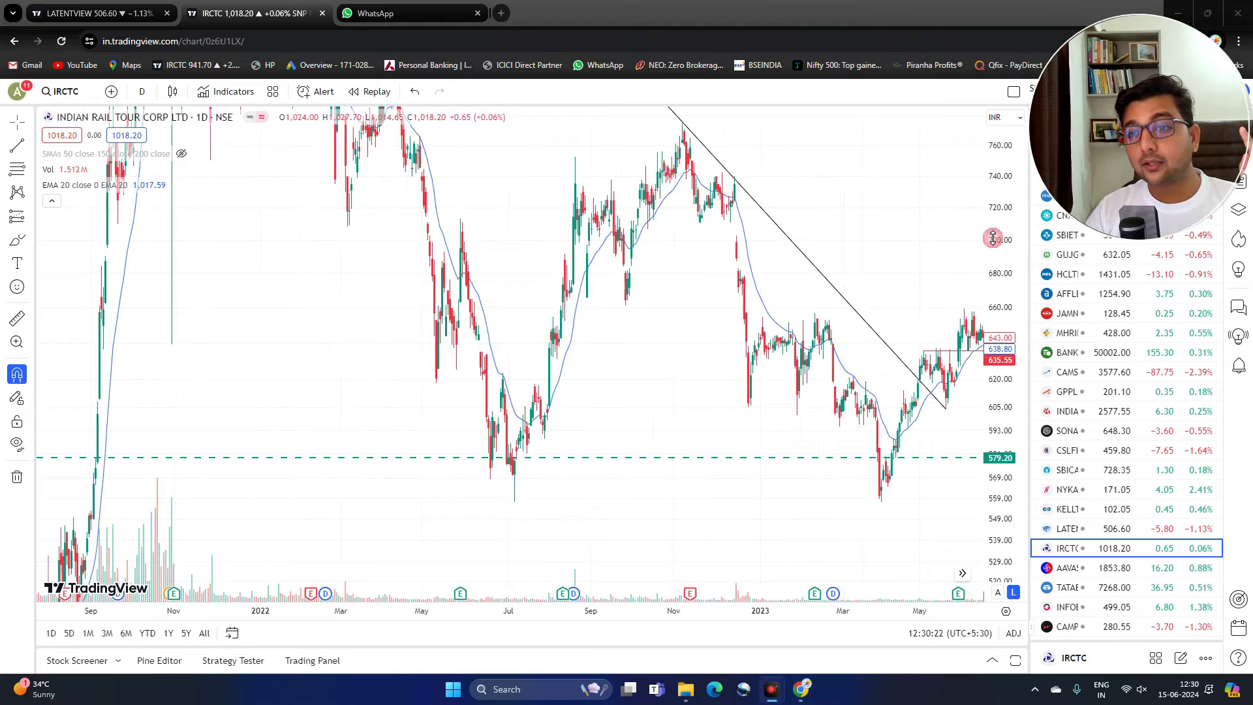
pyautogui.moveTo(993, 238); pyautogui.dragTo(998, 559)
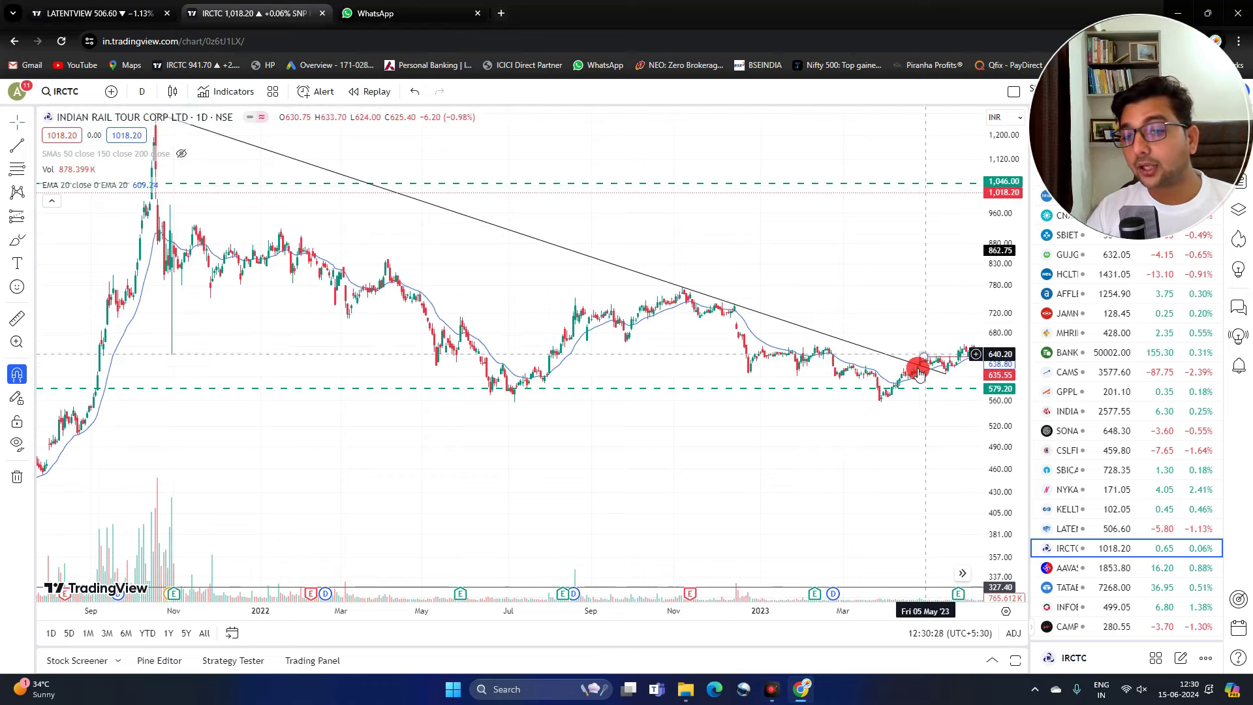
pyautogui.moveTo(895, 467); pyautogui.dragTo(817, 539)
pyautogui.moveTo(1012, 498); pyautogui.dragTo(1005, 207)
pyautogui.scroll(12, 814, 414)
pyautogui.moveTo(773, 428); pyautogui.dragTo(914, 169)
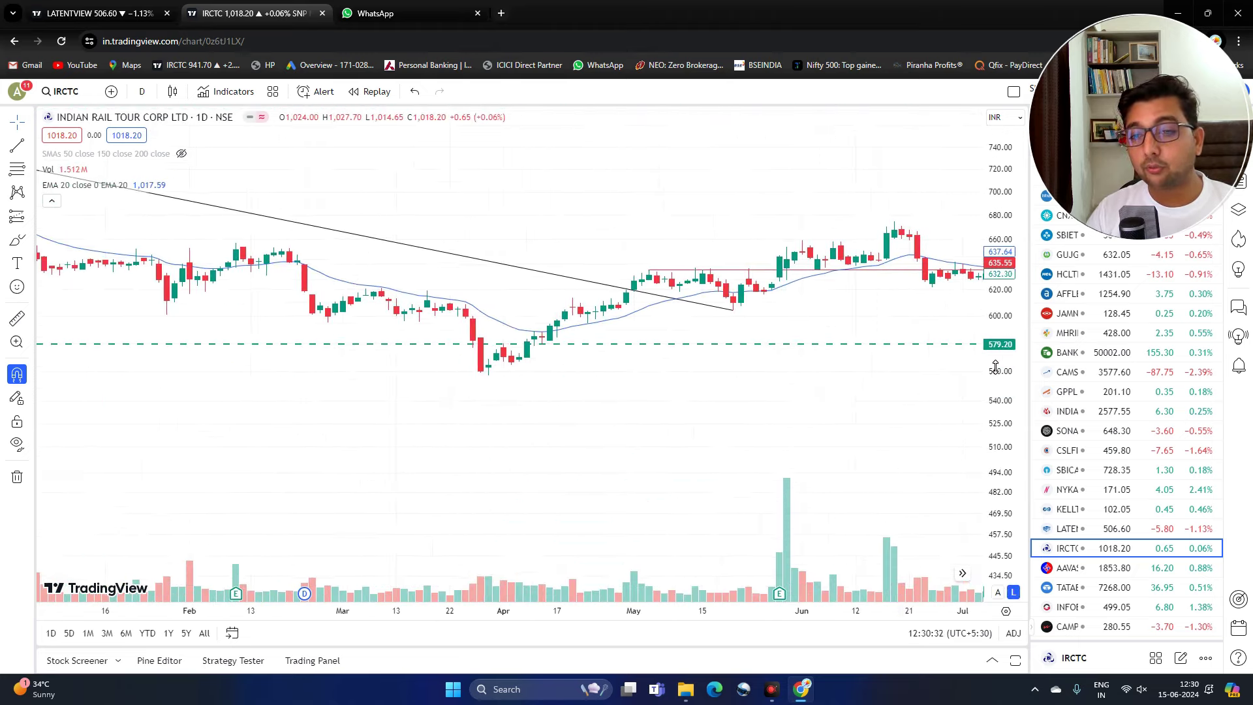
pyautogui.moveTo(999, 394); pyautogui.dragTo(999, 121)
pyautogui.moveTo(806, 341); pyautogui.dragTo(816, 451)
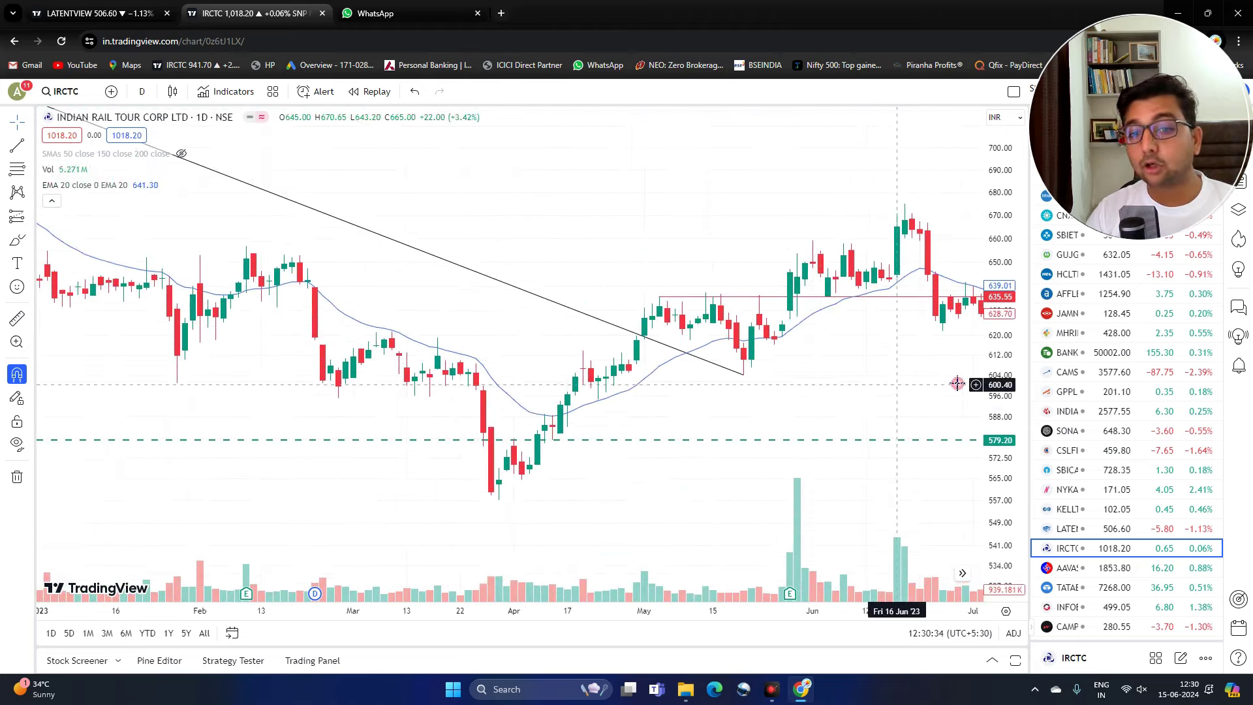
pyautogui.moveTo(1010, 408); pyautogui.dragTo(1010, 155)
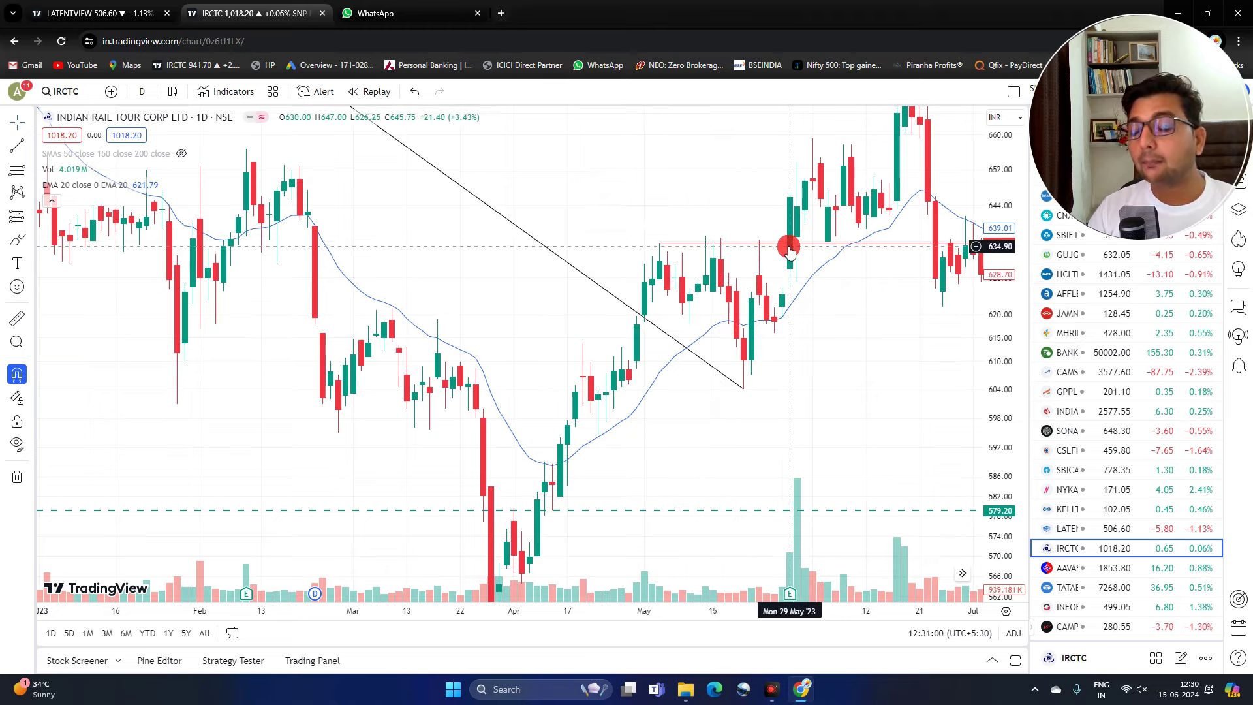
pyautogui.moveTo(990, 224); pyautogui.dragTo(969, 386)
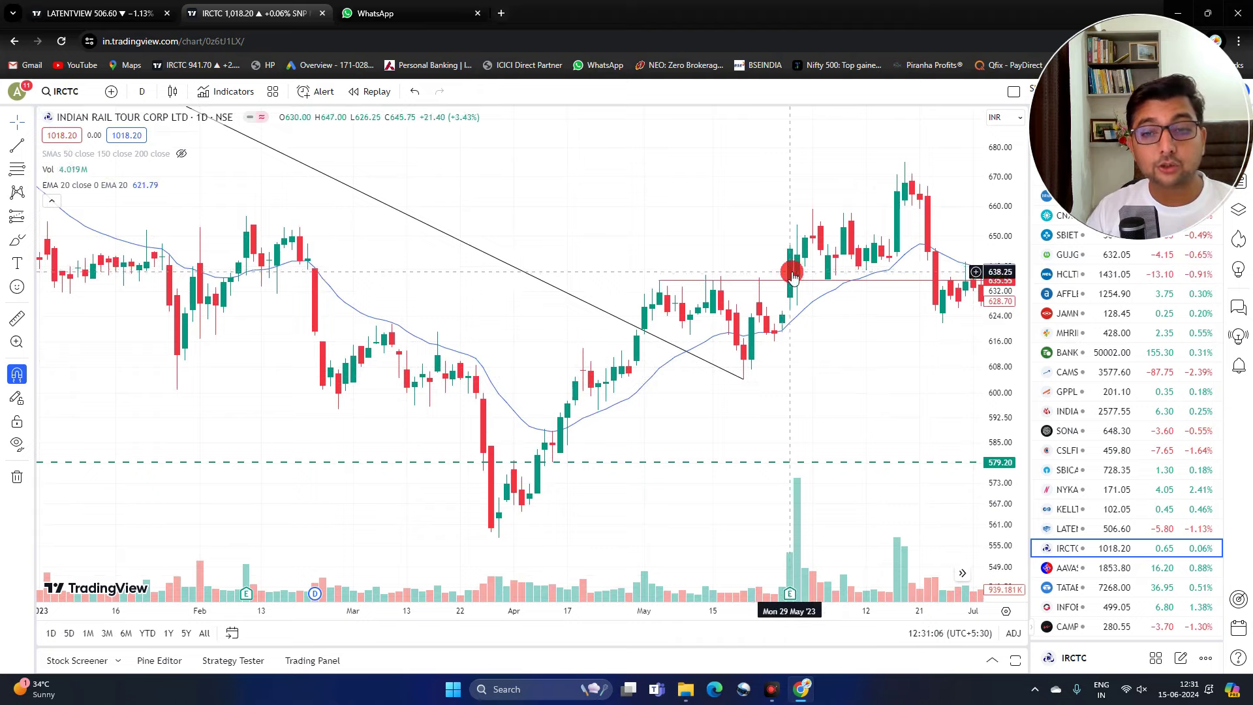
pyautogui.scroll(3, 786, 274)
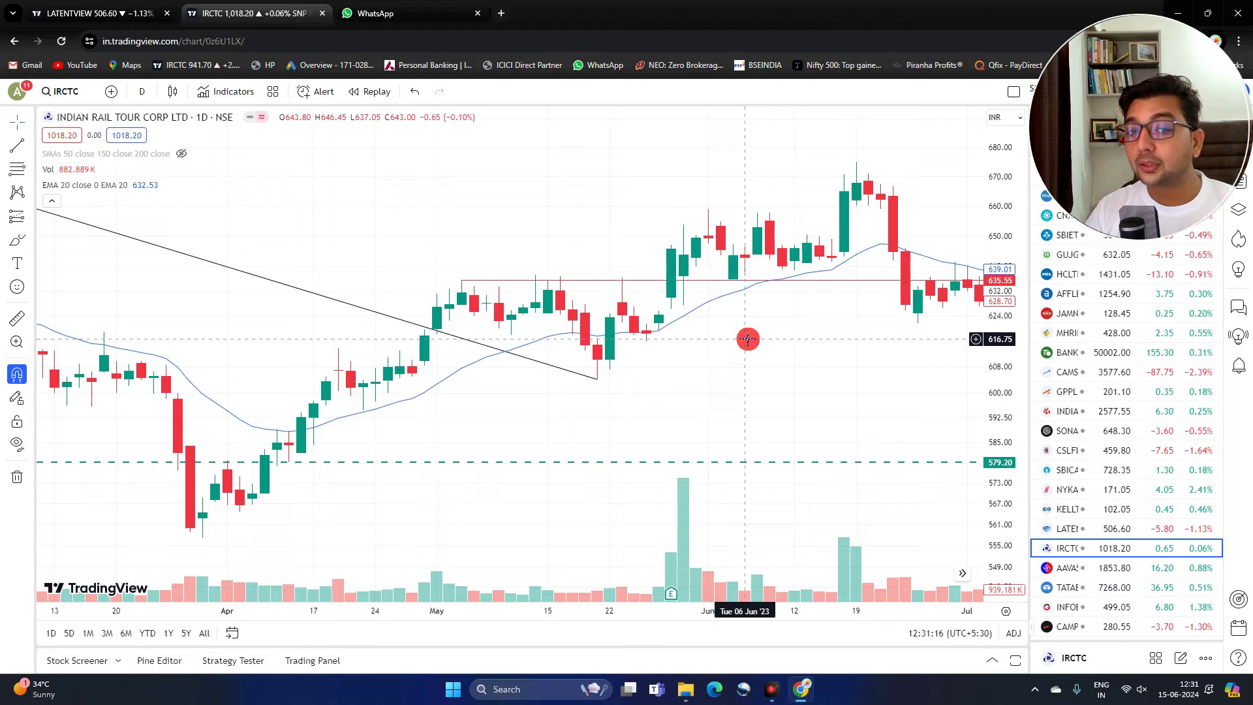
# - Follow IRCTC's daily price action from June 2023 through to June 2024
pyautogui.scroll(-3, 845, 356)
pyautogui.moveTo(845, 356); pyautogui.dragTo(504, 316)
pyautogui.moveTo(731, 367); pyautogui.dragTo(671, 355)
pyautogui.moveTo(683, 418); pyautogui.dragTo(594, 514)
pyautogui.moveTo(883, 357); pyautogui.dragTo(656, 466)
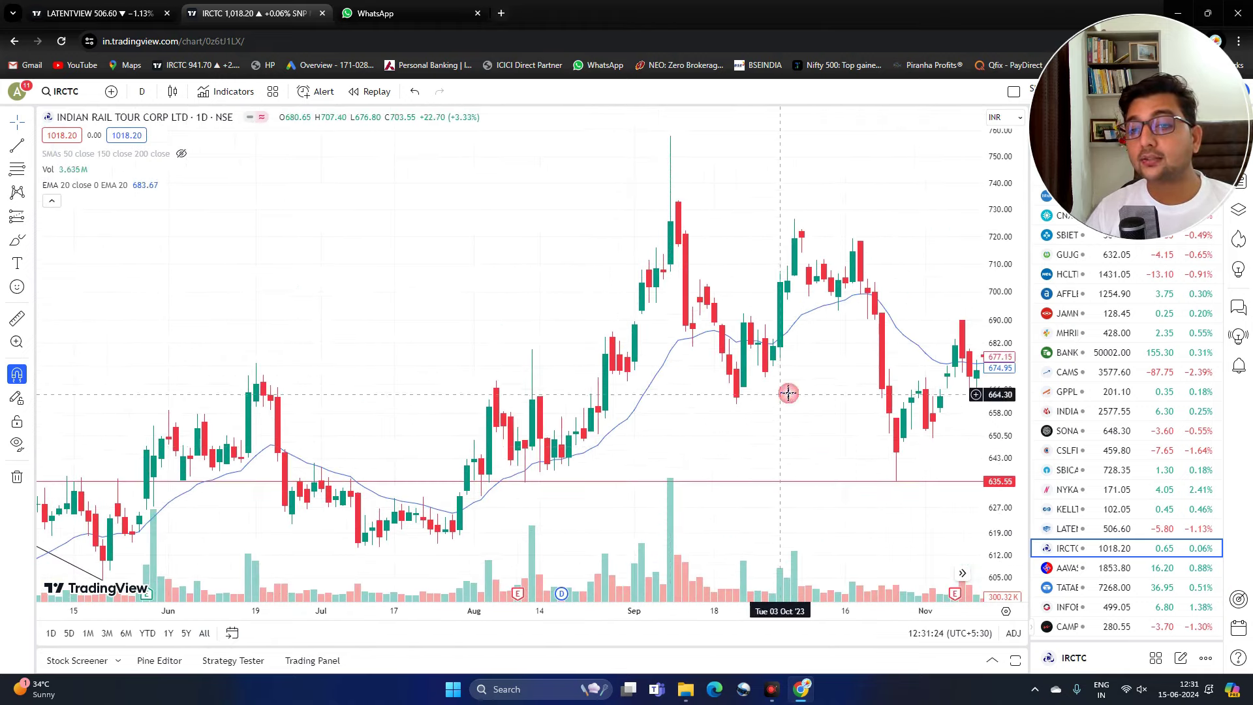
pyautogui.moveTo(788, 394); pyautogui.dragTo(518, 472)
pyautogui.moveTo(894, 333); pyautogui.dragTo(714, 532)
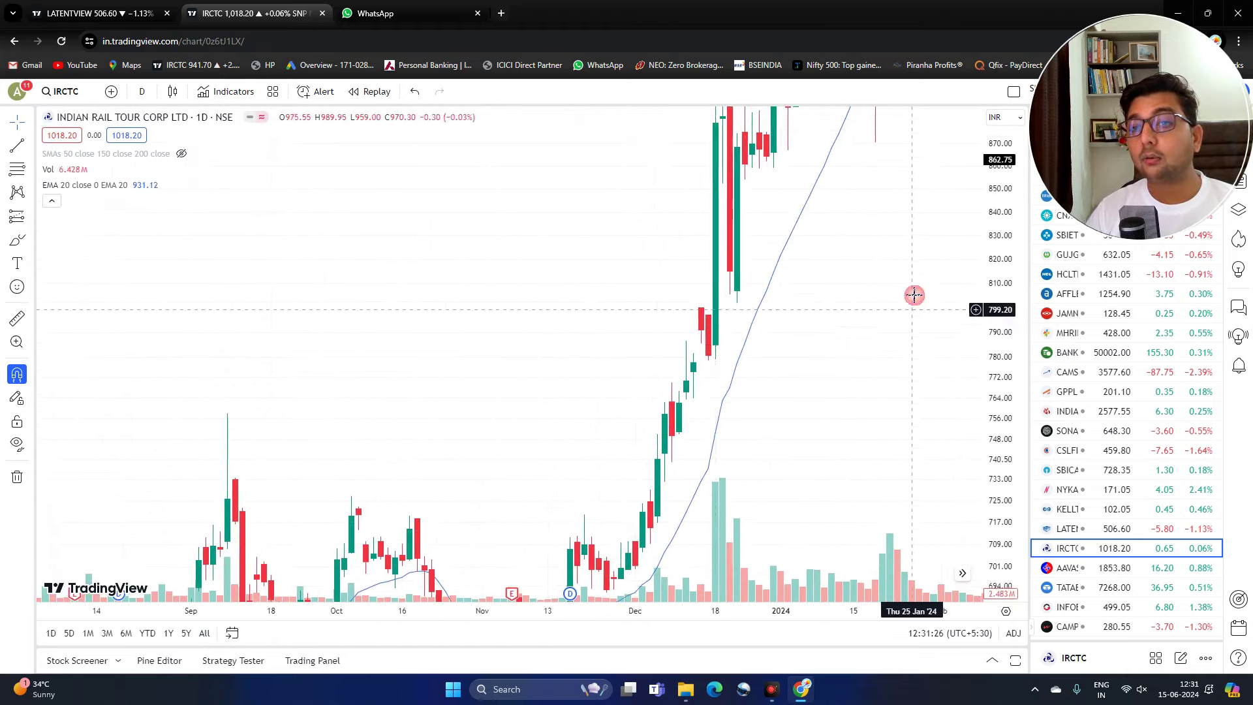
pyautogui.moveTo(914, 294); pyautogui.dragTo(800, 535)
pyautogui.moveTo(874, 369); pyautogui.dragTo(685, 512)
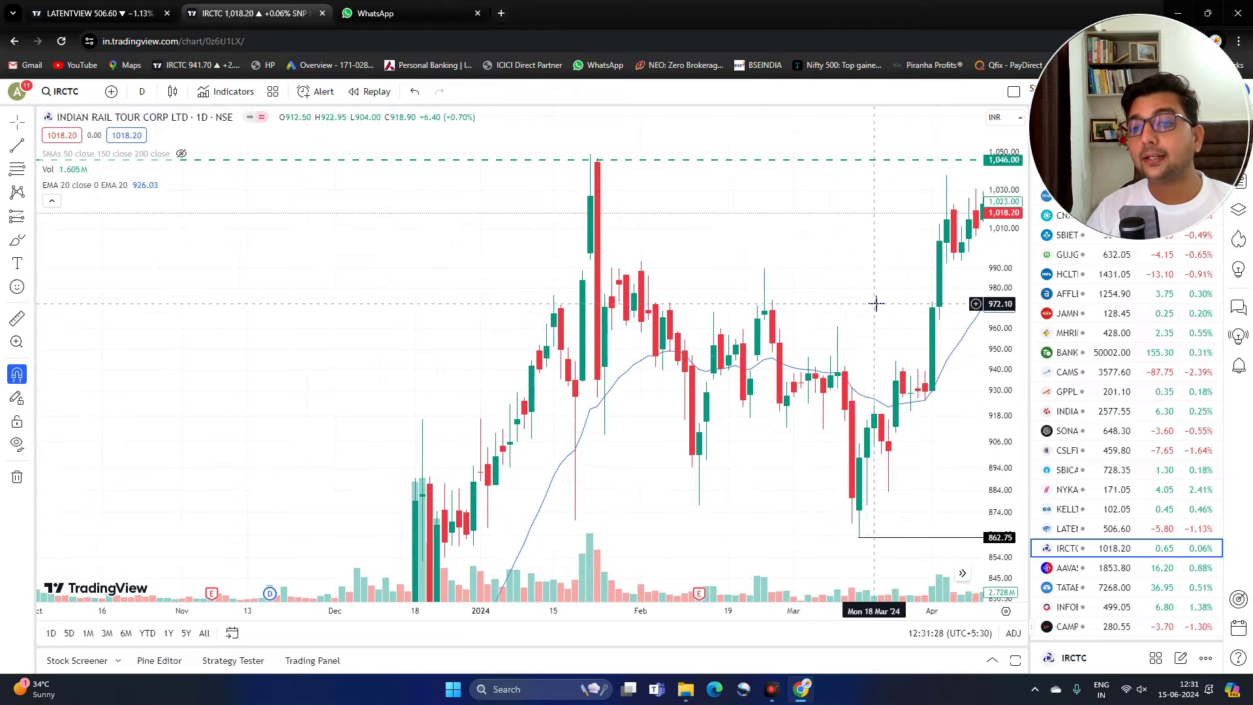
pyautogui.moveTo(876, 302); pyautogui.dragTo(665, 429)
pyautogui.moveTo(867, 298); pyautogui.dragTo(713, 402)
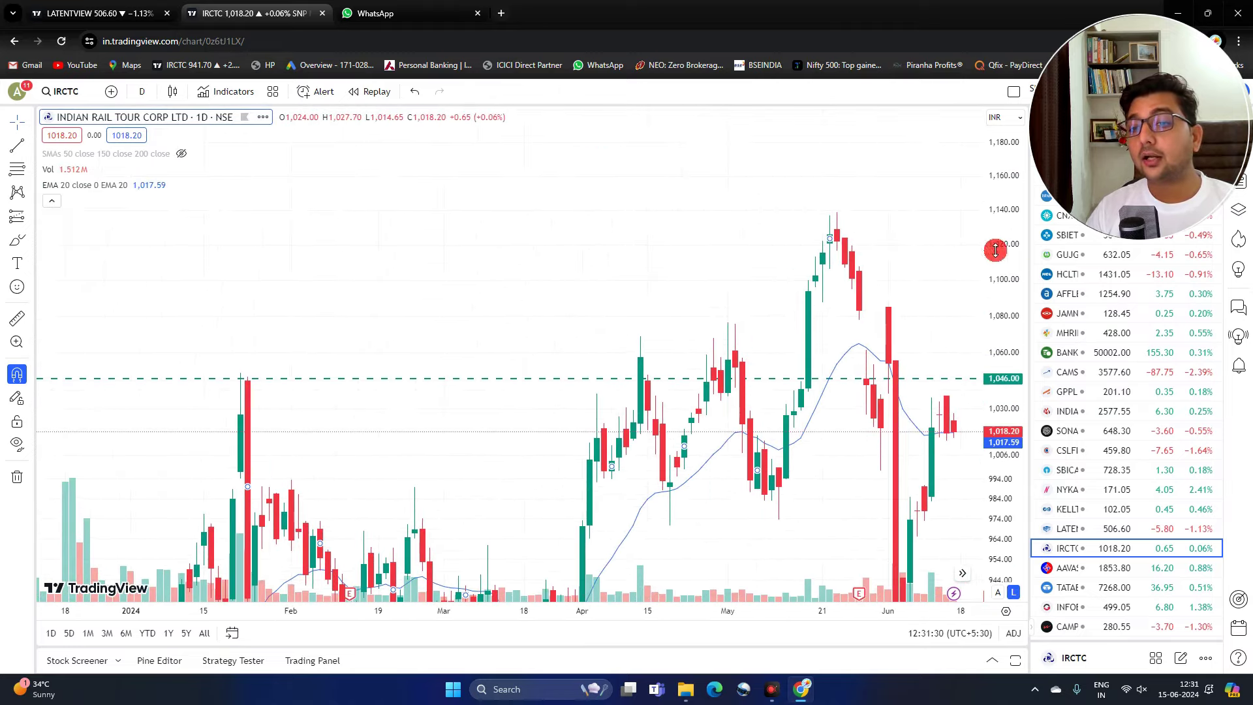
# - Review IRCTC's whole price move from the 2022 decline to June 2024 in one compressed view
pyautogui.moveTo(995, 251); pyautogui.dragTo(993, 472)
pyautogui.scroll(-10, 842, 383)
pyautogui.moveTo(643, 434); pyautogui.dragTo(883, 242)
pyautogui.moveTo(1001, 252); pyautogui.dragTo(964, 462)
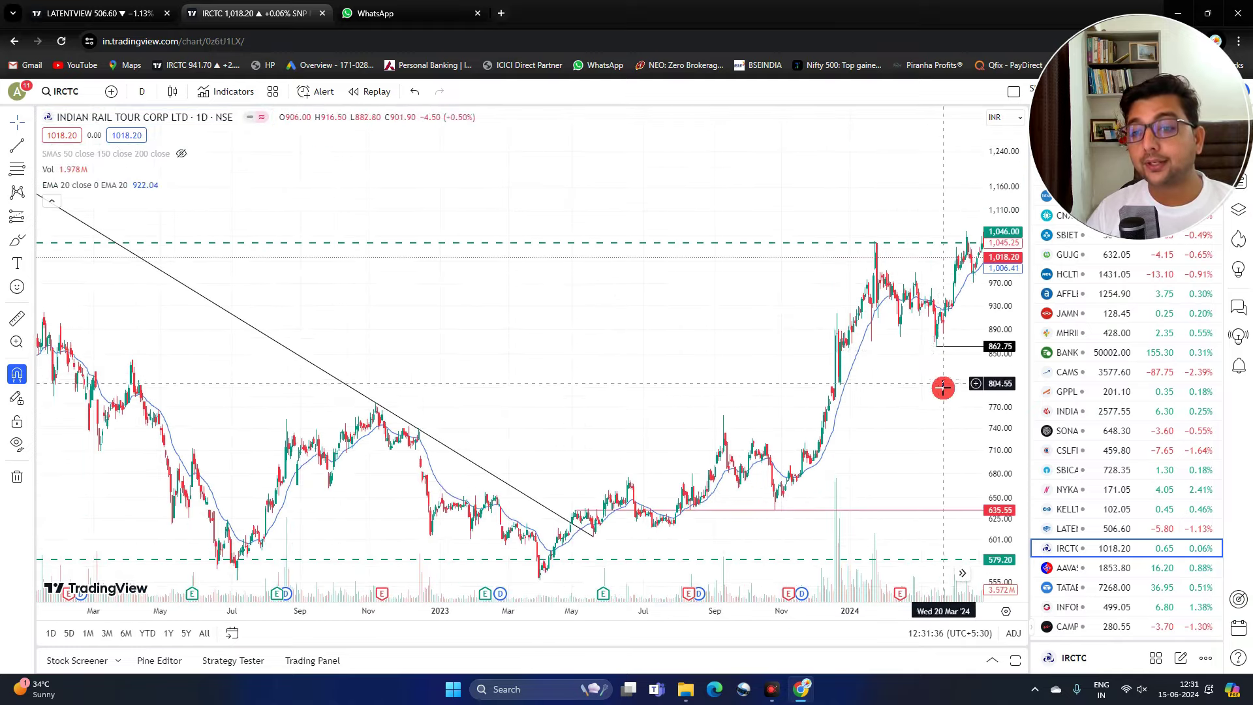
pyautogui.moveTo(943, 383); pyautogui.dragTo(857, 392)
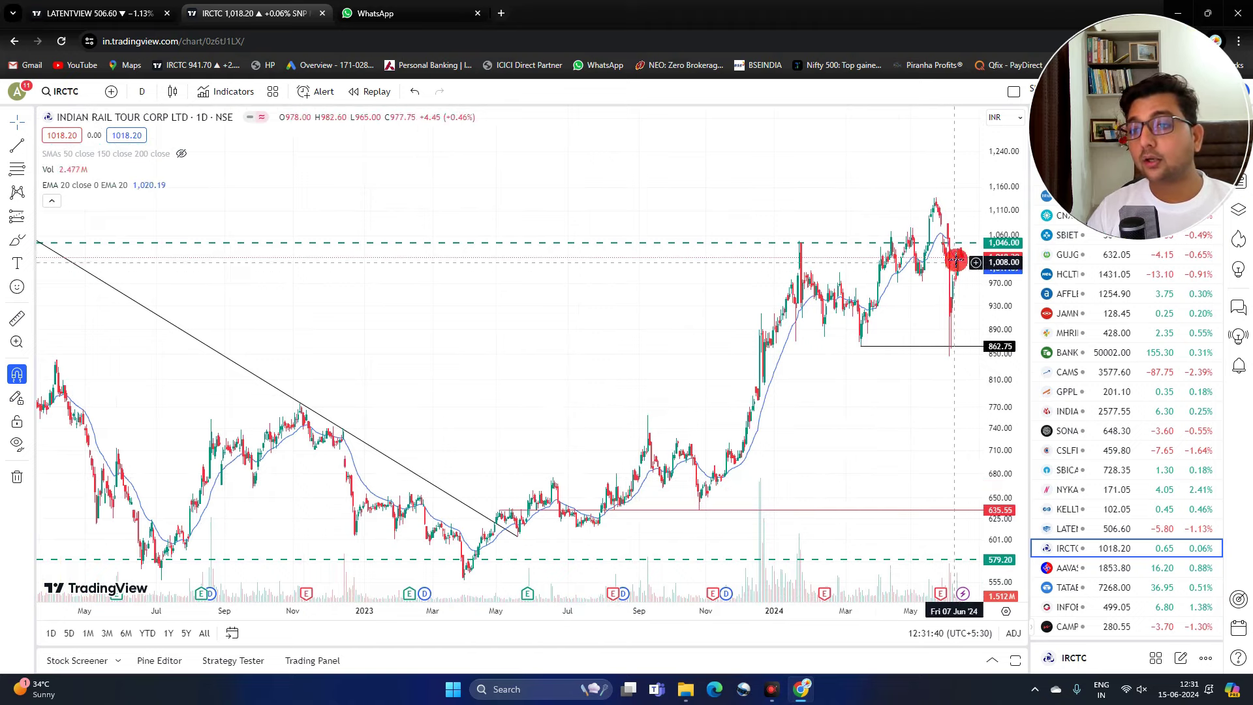
# - Open the Tata Elxsi chart from the watchlist and examine its falling trend line from the August 2022 peak
pyautogui.click(1070, 588)
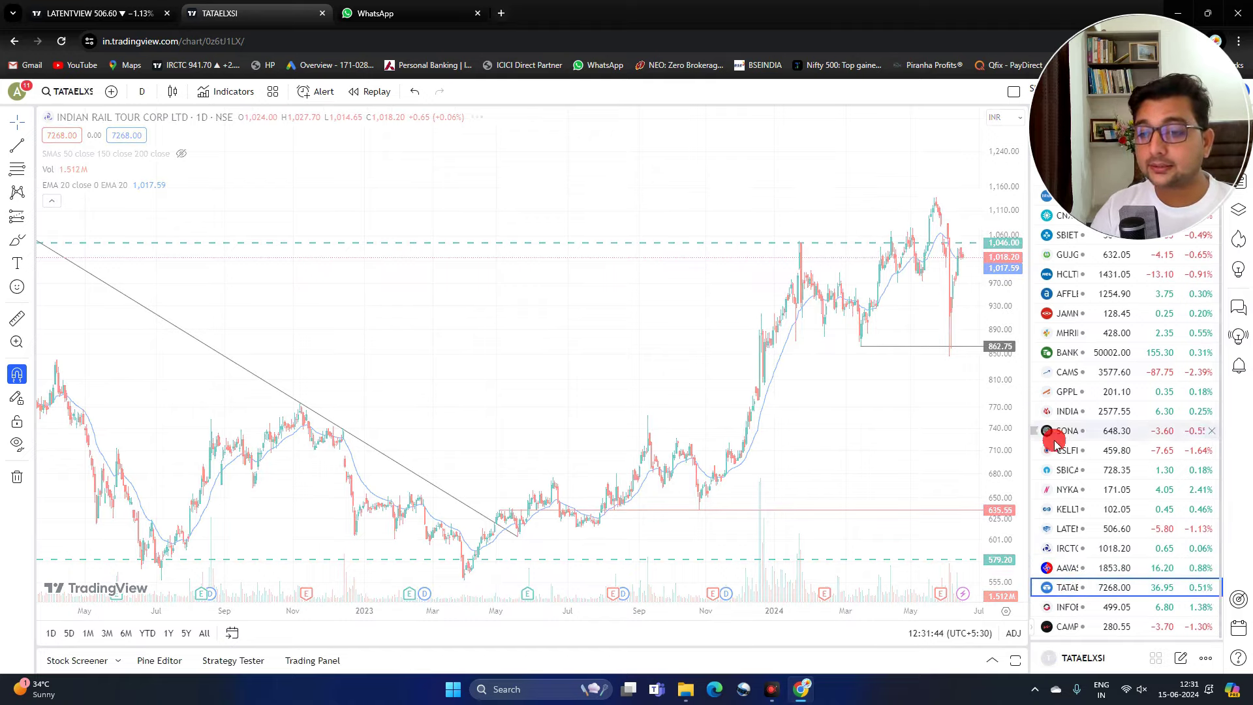
pyautogui.scroll(-4, 733, 476)
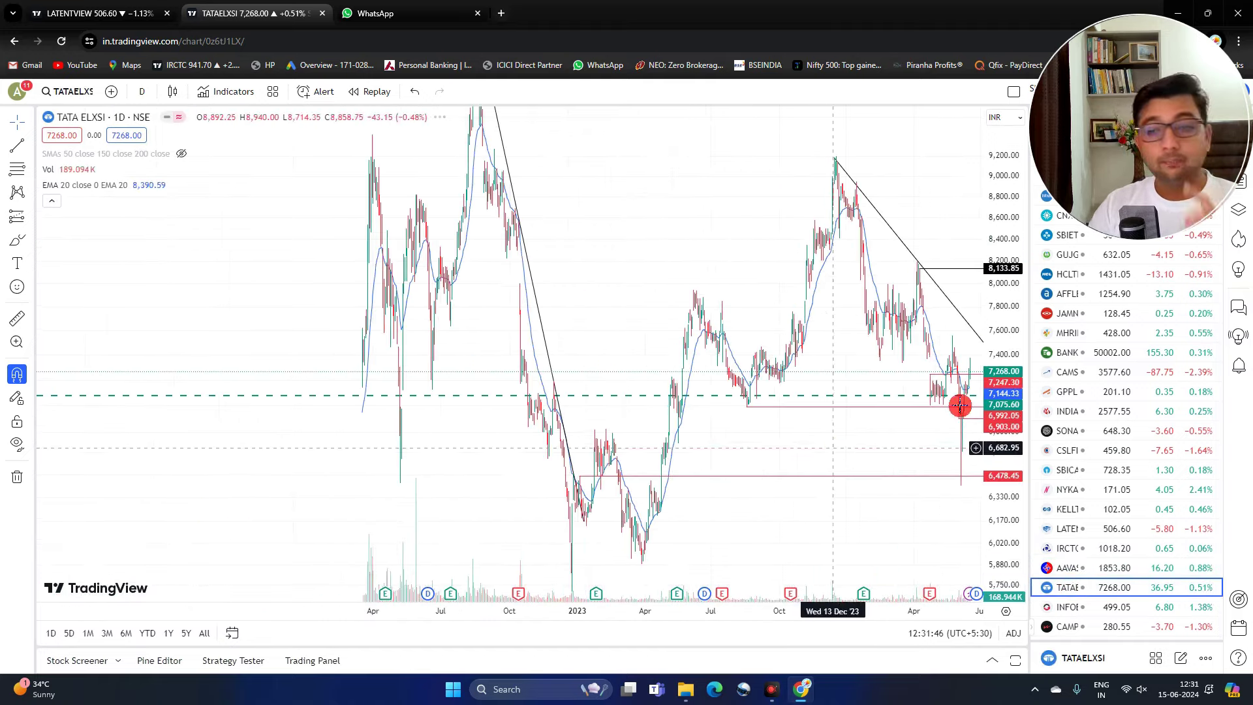
pyautogui.moveTo(1021, 297); pyautogui.dragTo(1006, 525)
pyautogui.scroll(4, 477, 487)
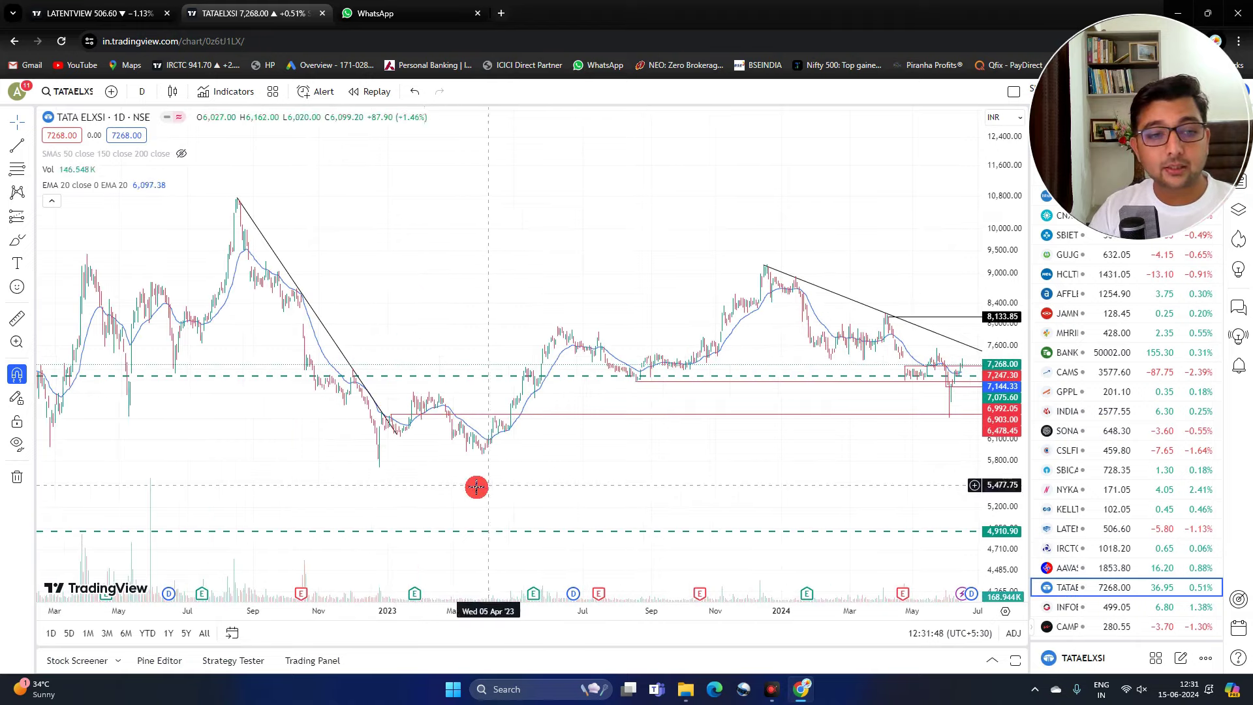
pyautogui.moveTo(294, 467); pyautogui.dragTo(581, 448)
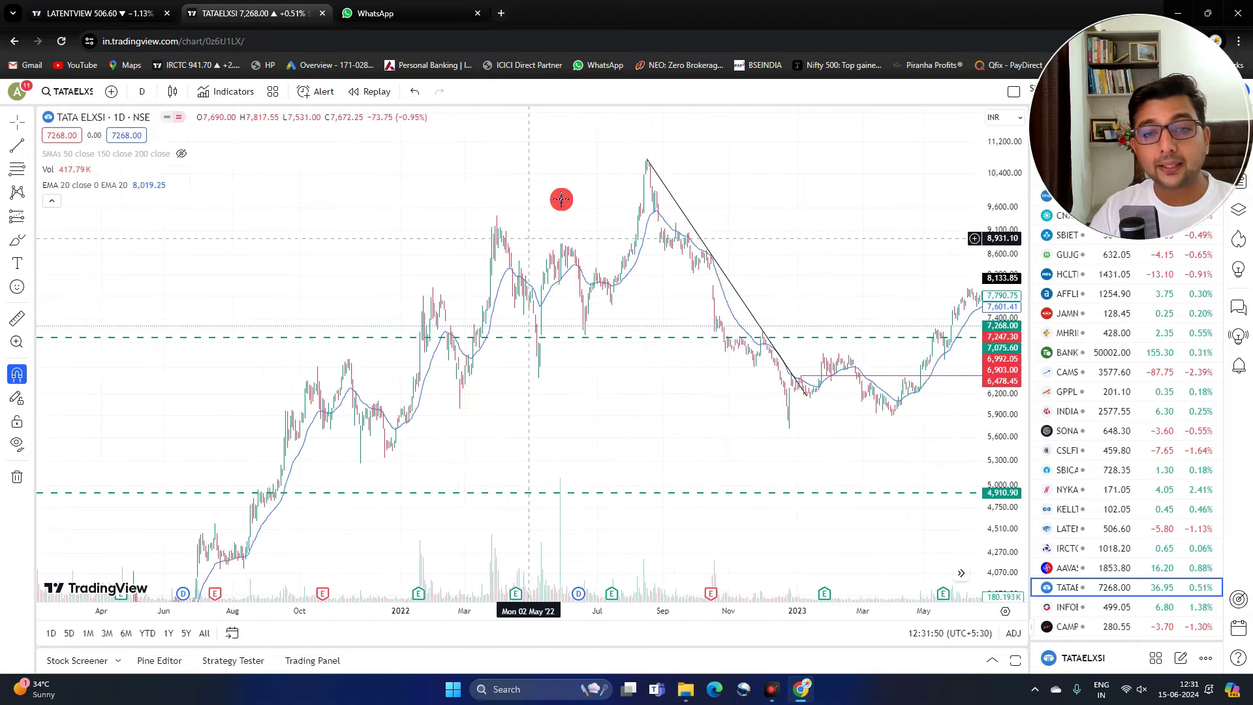
pyautogui.scroll(4, 615, 193)
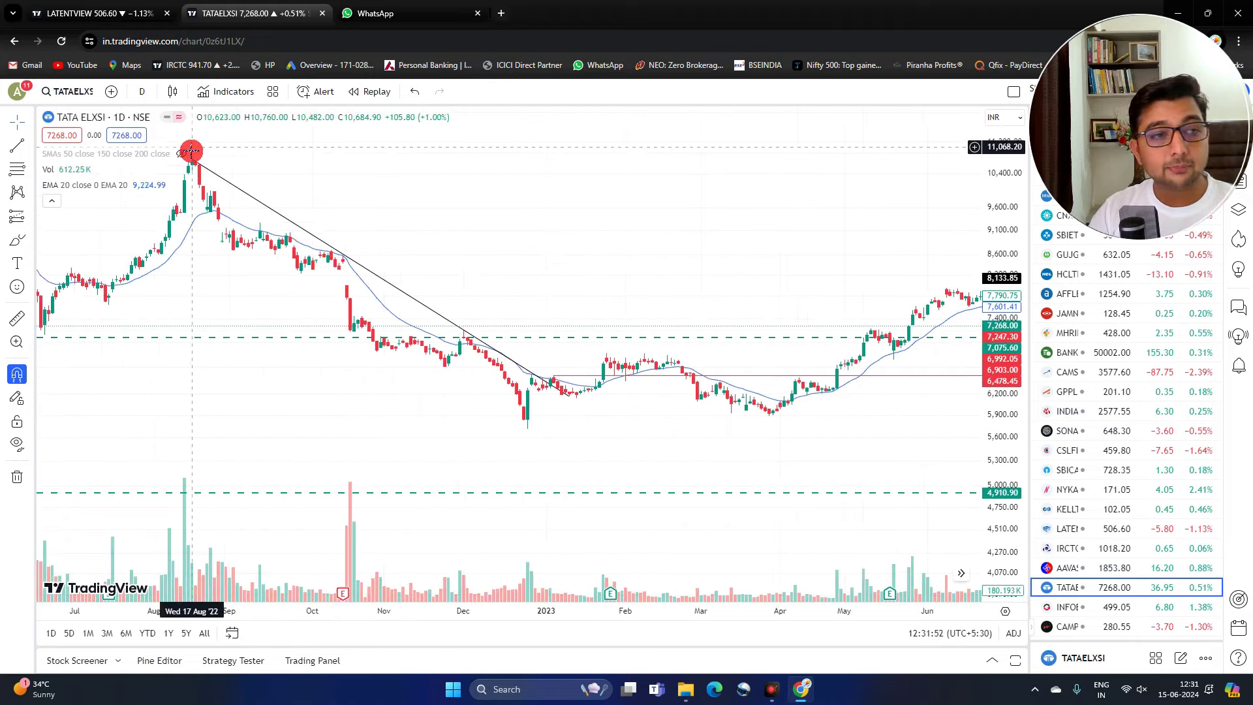
pyautogui.moveTo(218, 278); pyautogui.dragTo(455, 299)
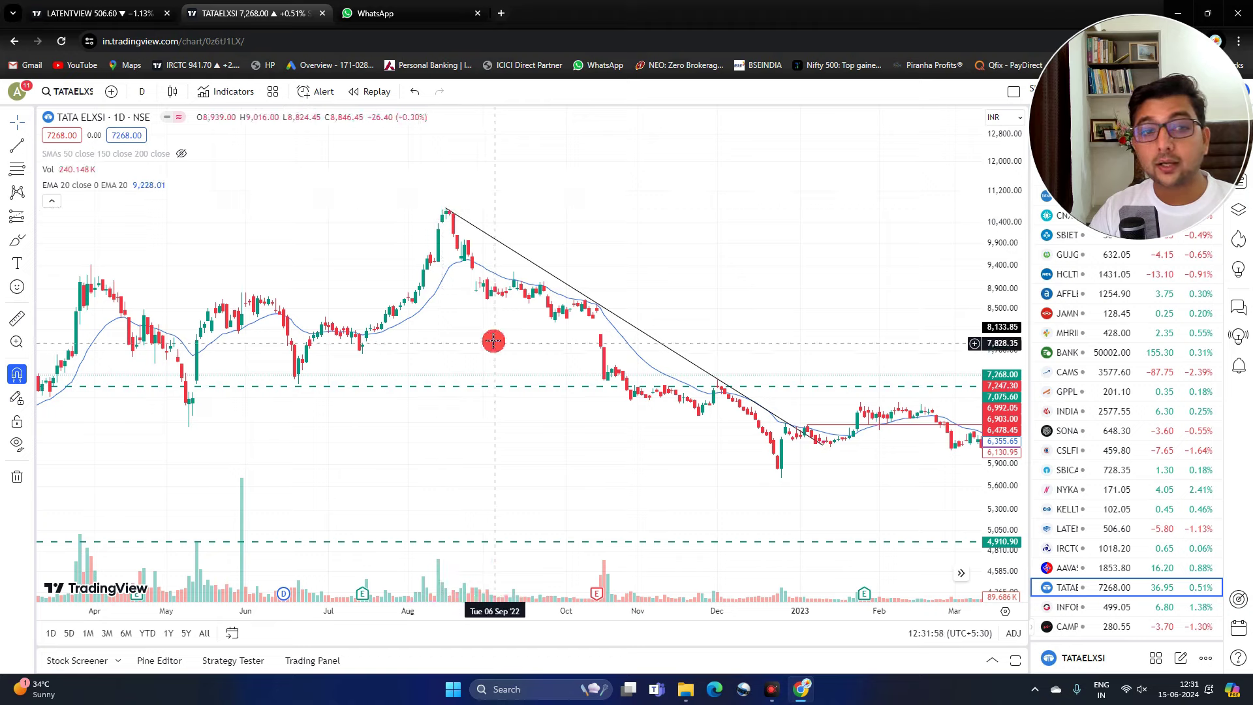
pyautogui.moveTo(492, 342); pyautogui.dragTo(442, 283)
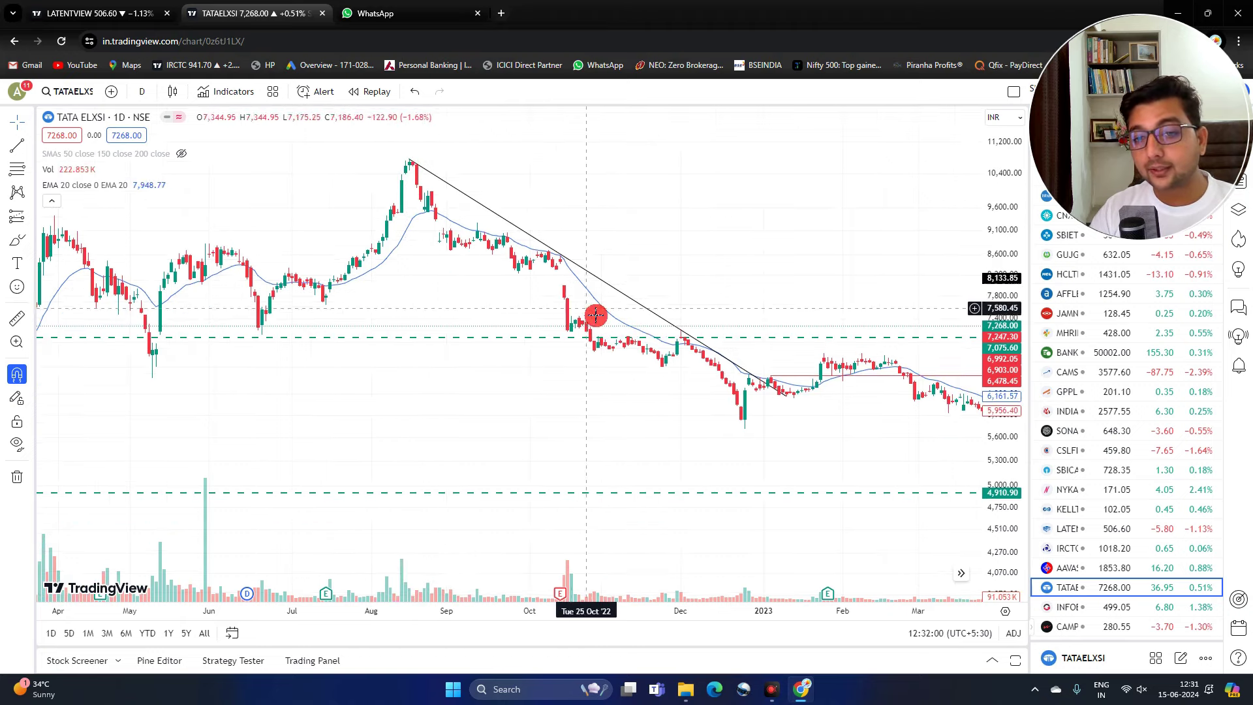
pyautogui.moveTo(826, 437); pyautogui.dragTo(638, 426)
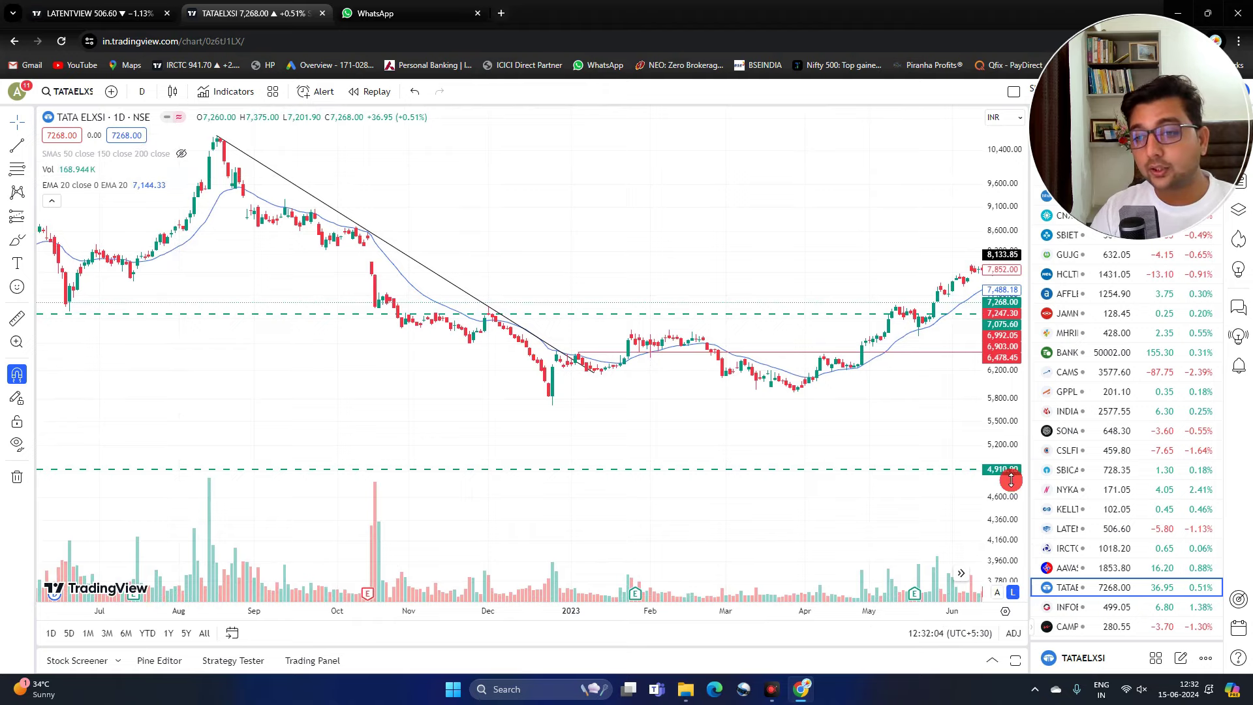
# - Examine Tata Elxsi's candles where they meet the falling trend line and the 6,478.45 level, between December 2022 and January 2023
pyautogui.moveTo(1010, 481); pyautogui.dragTo(937, 210)
pyautogui.moveTo(373, 392); pyautogui.dragTo(587, 475)
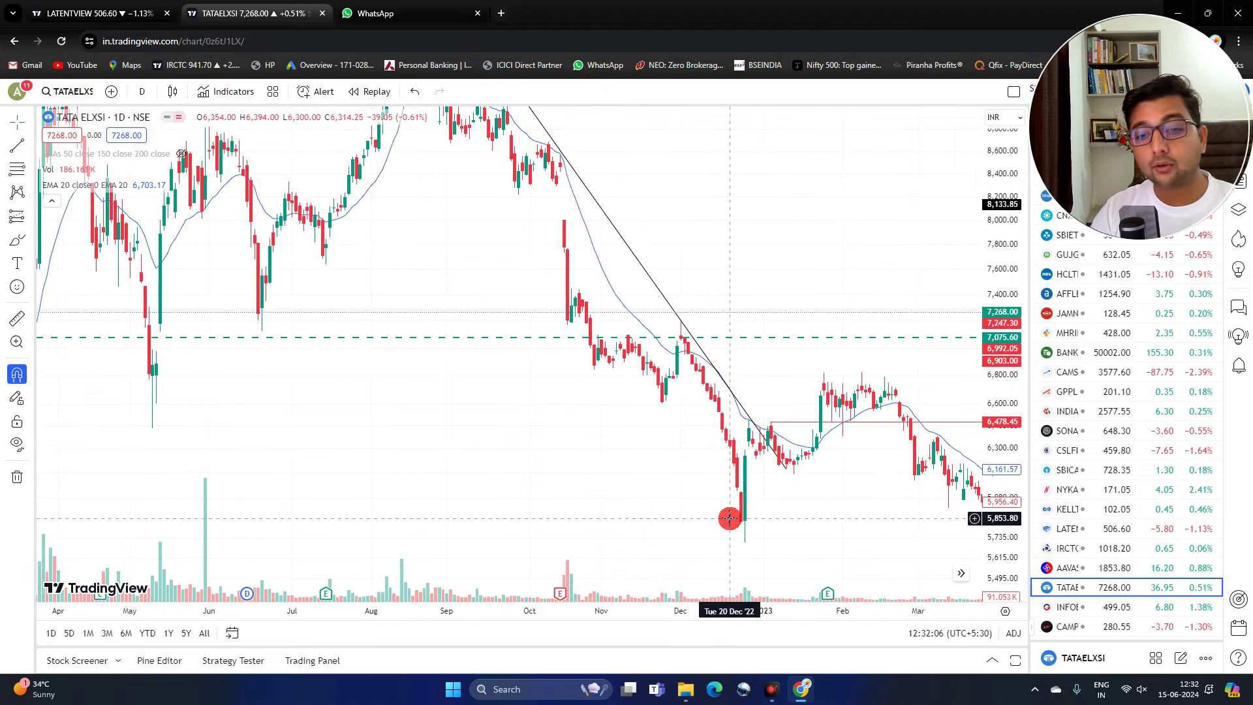
pyautogui.scroll(4, 730, 517)
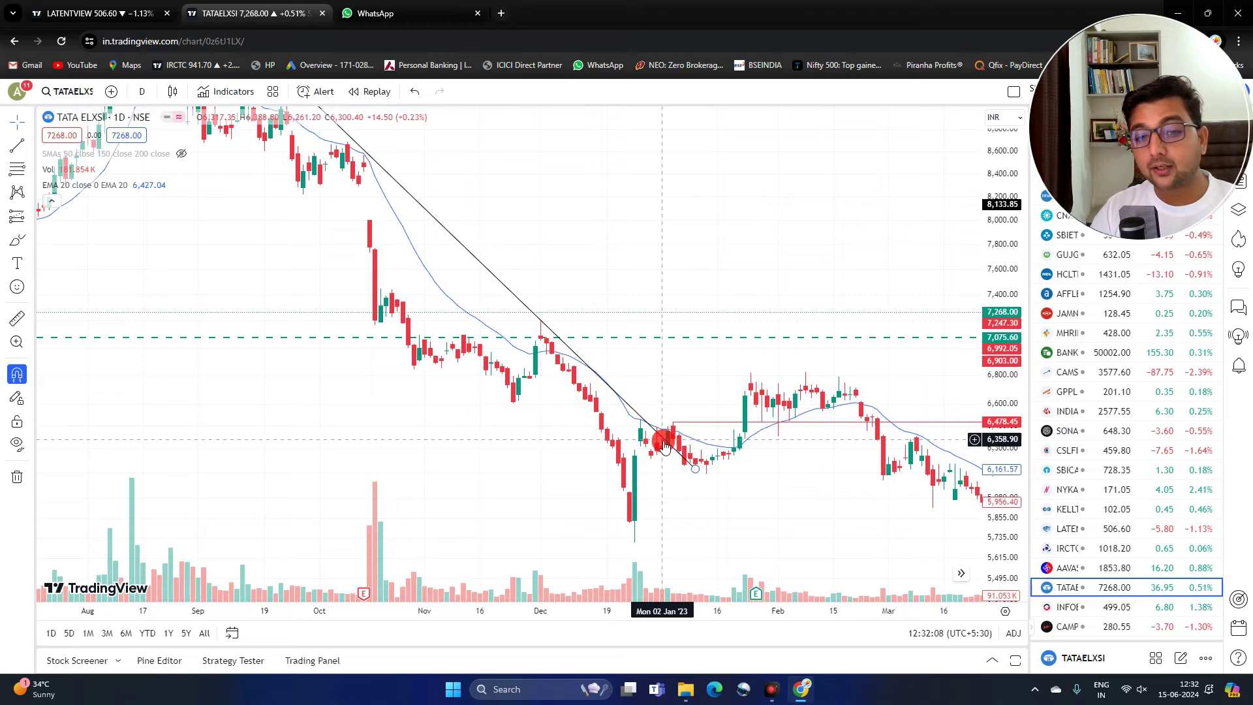
pyautogui.click(620, 547)
pyautogui.click(535, 312)
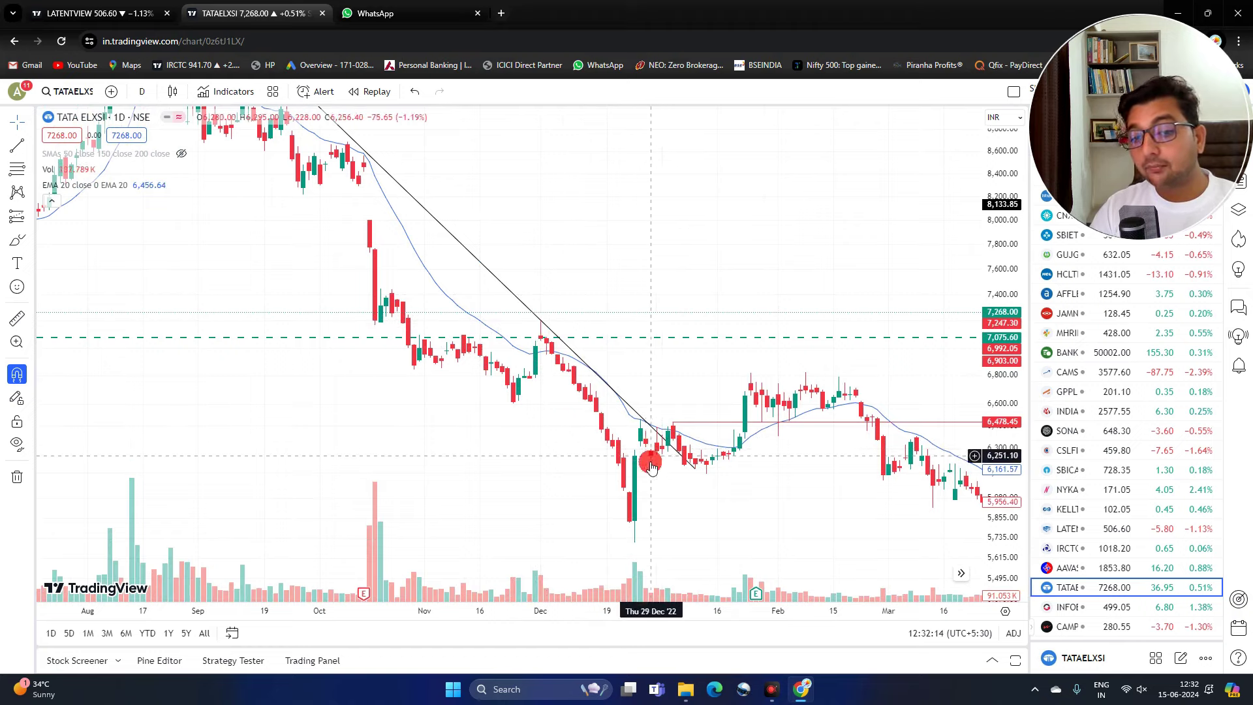
pyautogui.scroll(5, 579, 506)
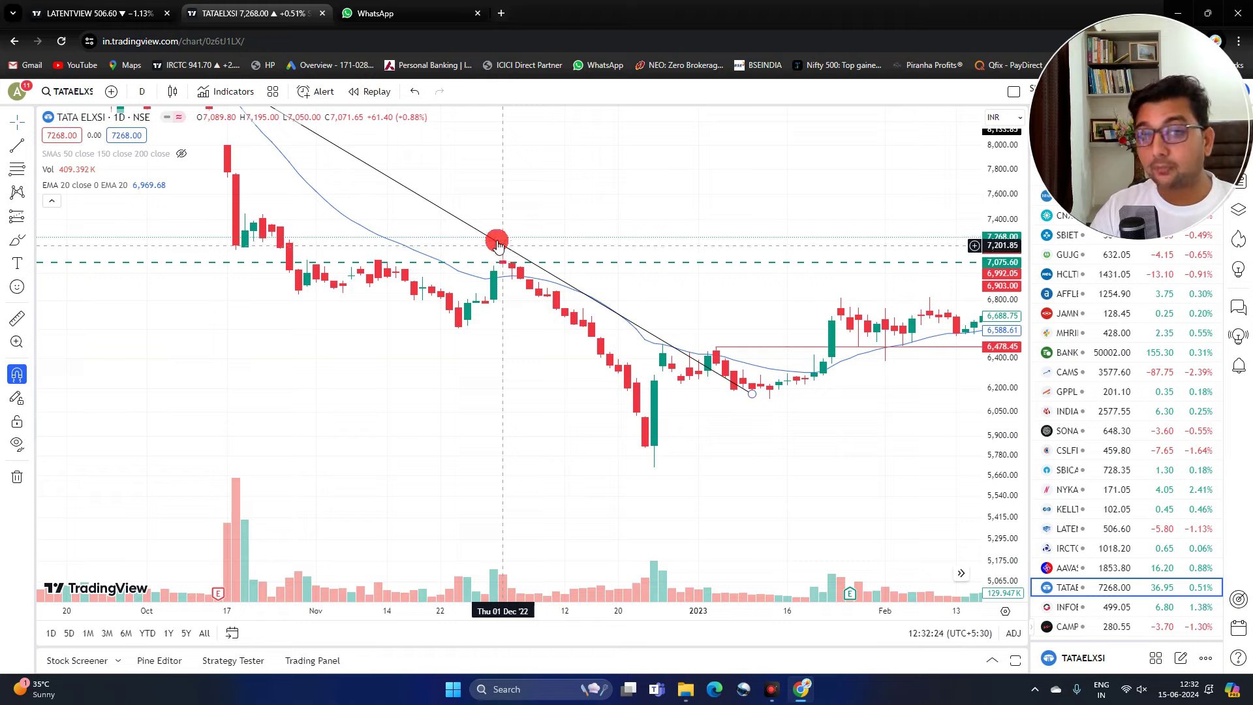
pyautogui.scroll(-3, 495, 243)
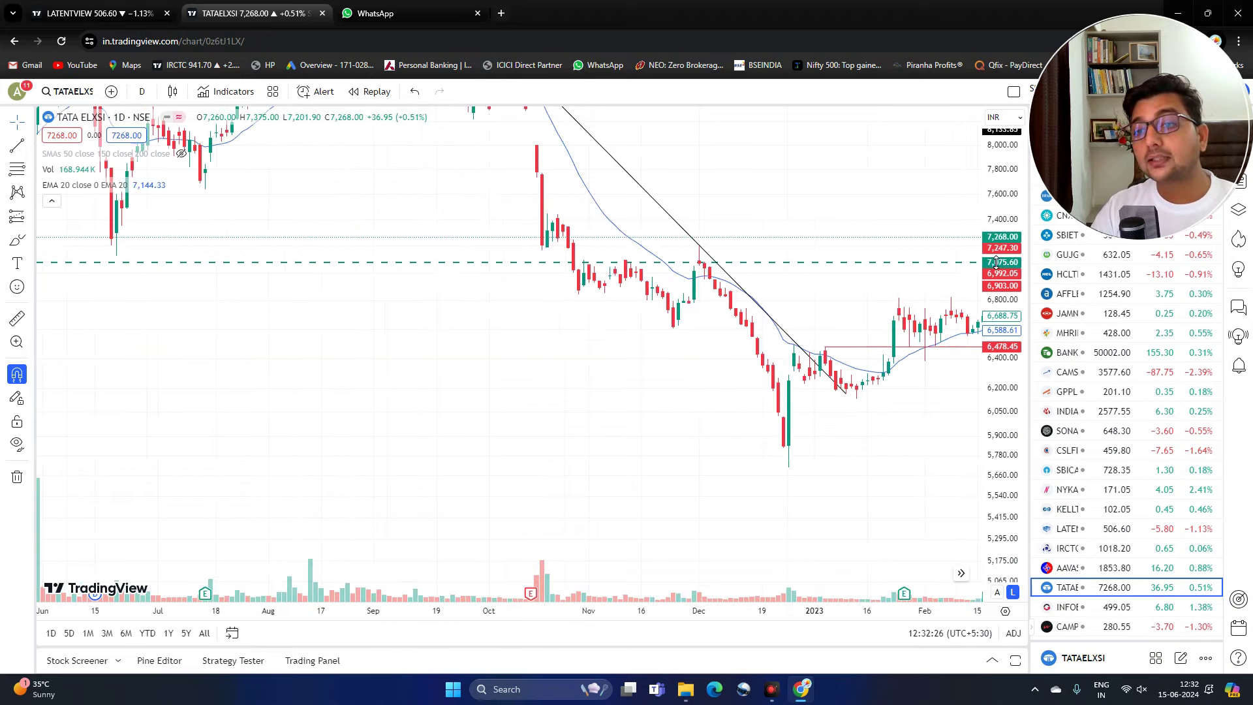
pyautogui.moveTo(996, 261); pyautogui.dragTo(998, 314)
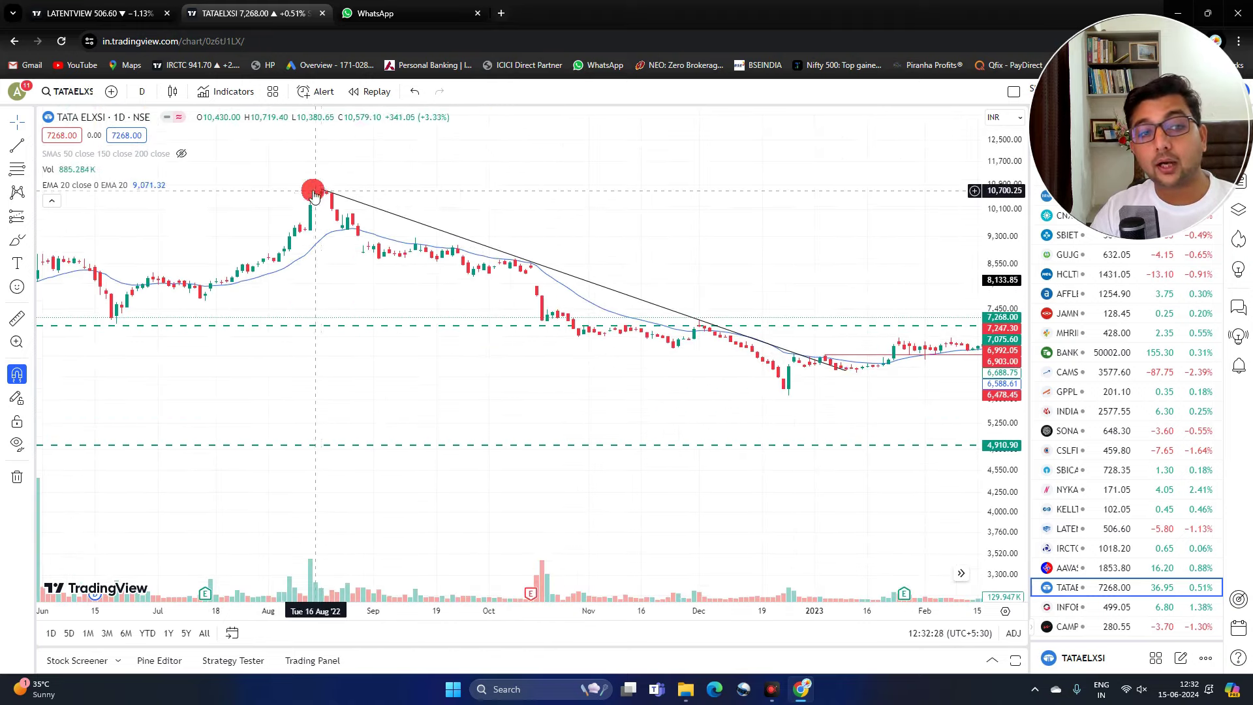
# - Examine Tata Elxsi's trend line break in early January 2023 and its 23 January 2023 candle at the 6,478.45 level
pyautogui.moveTo(671, 428); pyautogui.dragTo(617, 408)
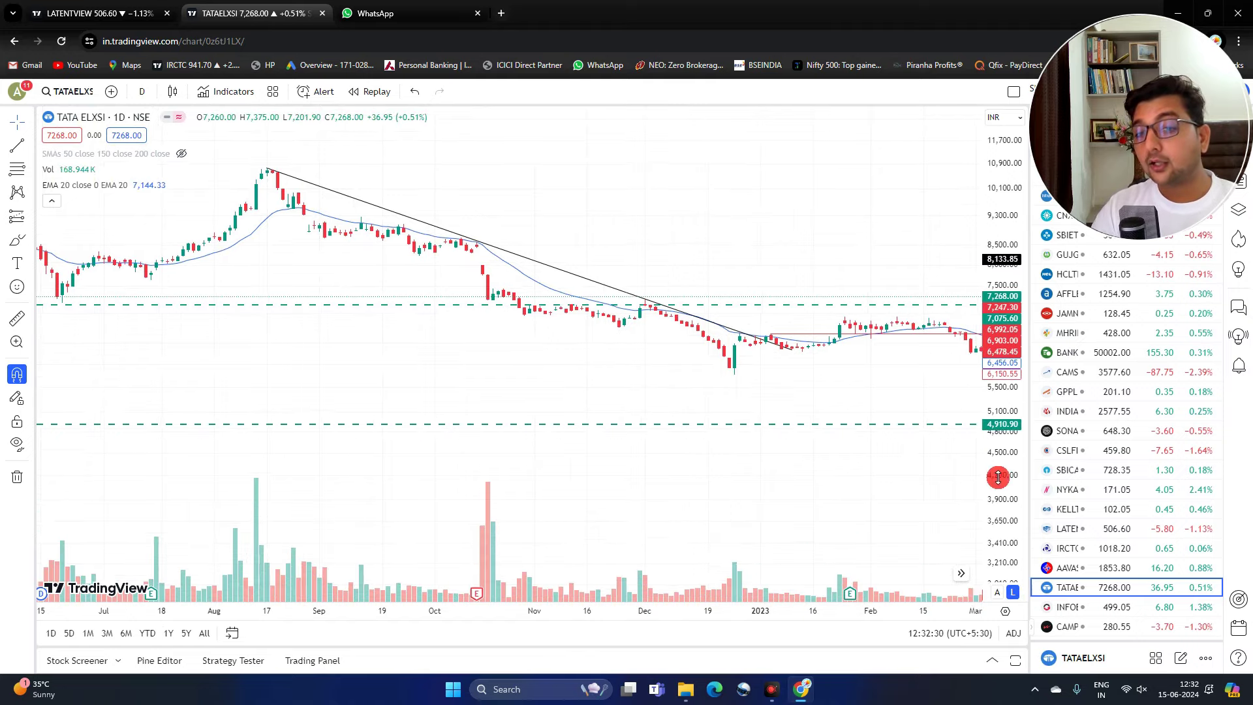
pyautogui.moveTo(998, 477); pyautogui.dragTo(982, 207)
pyautogui.scroll(4, 674, 383)
pyautogui.moveTo(710, 378); pyautogui.dragTo(674, 422)
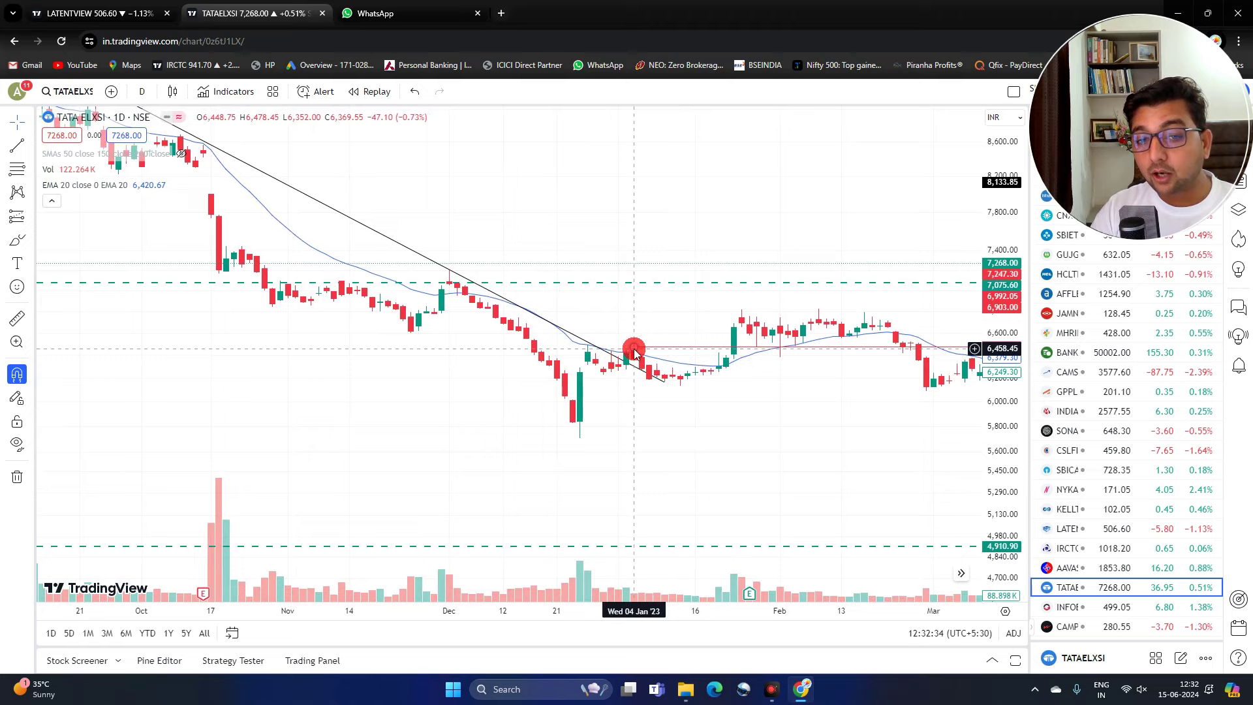
pyautogui.scroll(4, 624, 406)
pyautogui.moveTo(1003, 446); pyautogui.dragTo(985, 199)
pyautogui.moveTo(641, 482); pyautogui.dragTo(985, 300)
pyautogui.moveTo(825, 402); pyautogui.dragTo(708, 337)
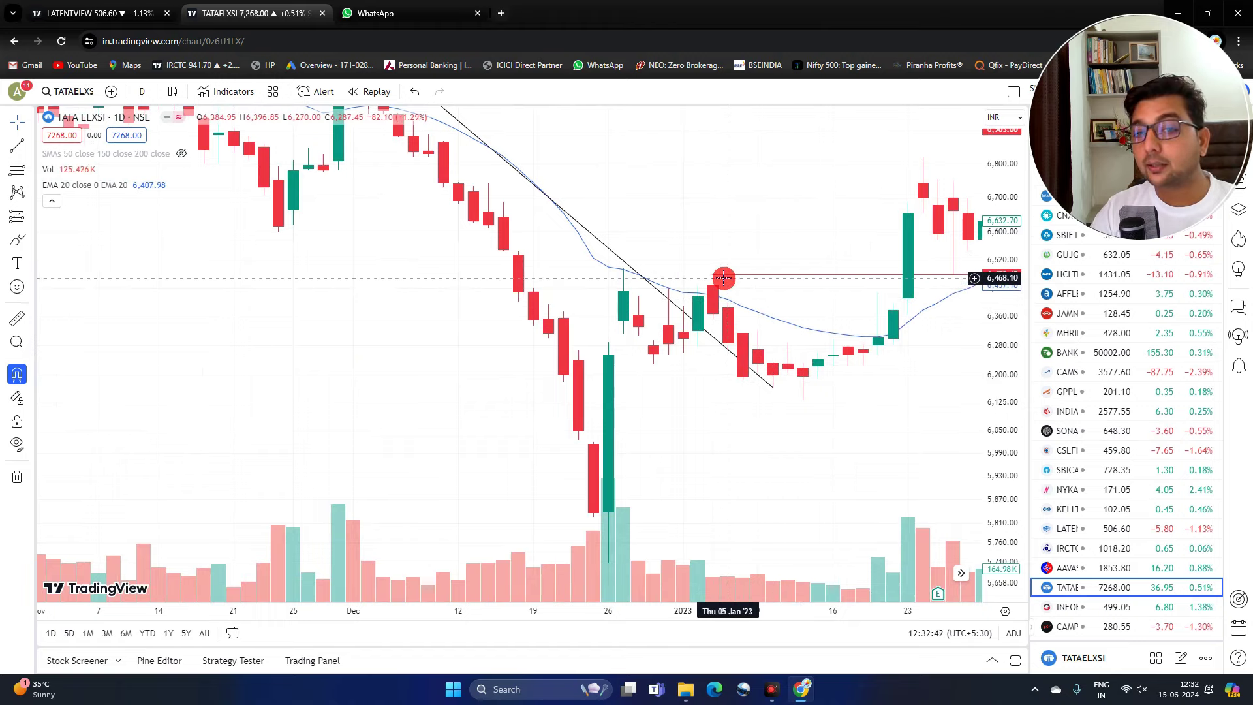
pyautogui.moveTo(792, 302); pyautogui.dragTo(627, 327)
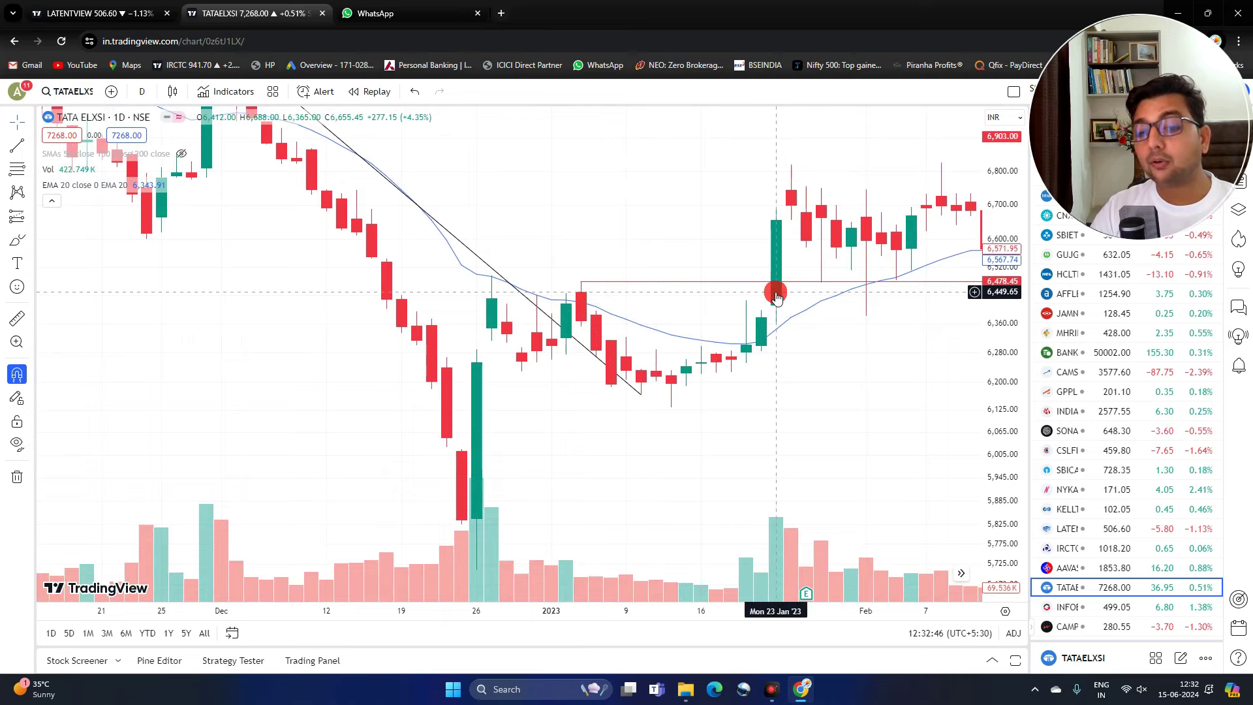
pyautogui.scroll(2, 776, 295)
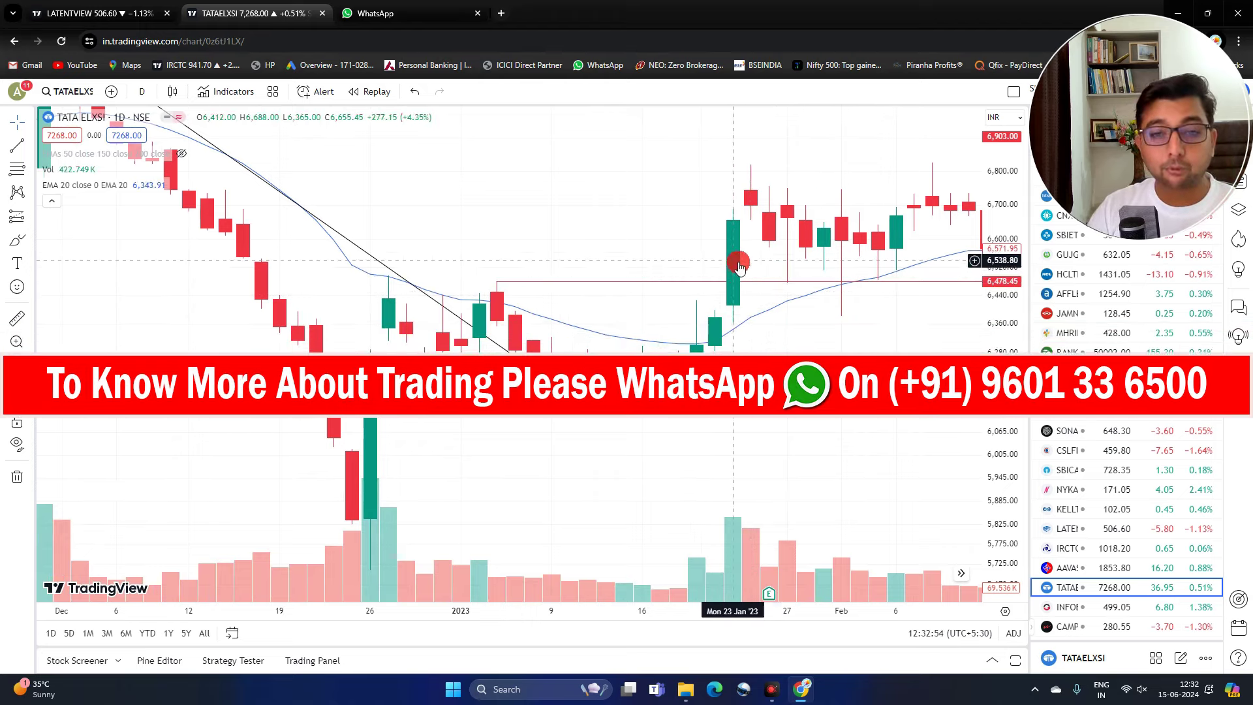
# - Compare Tata Elxsi's 26 December 2022 low with the pullback below the 6,478.45 level in March and April 2023
pyautogui.moveTo(863, 389); pyautogui.dragTo(672, 408)
pyautogui.moveTo(774, 408); pyautogui.dragTo(938, 223)
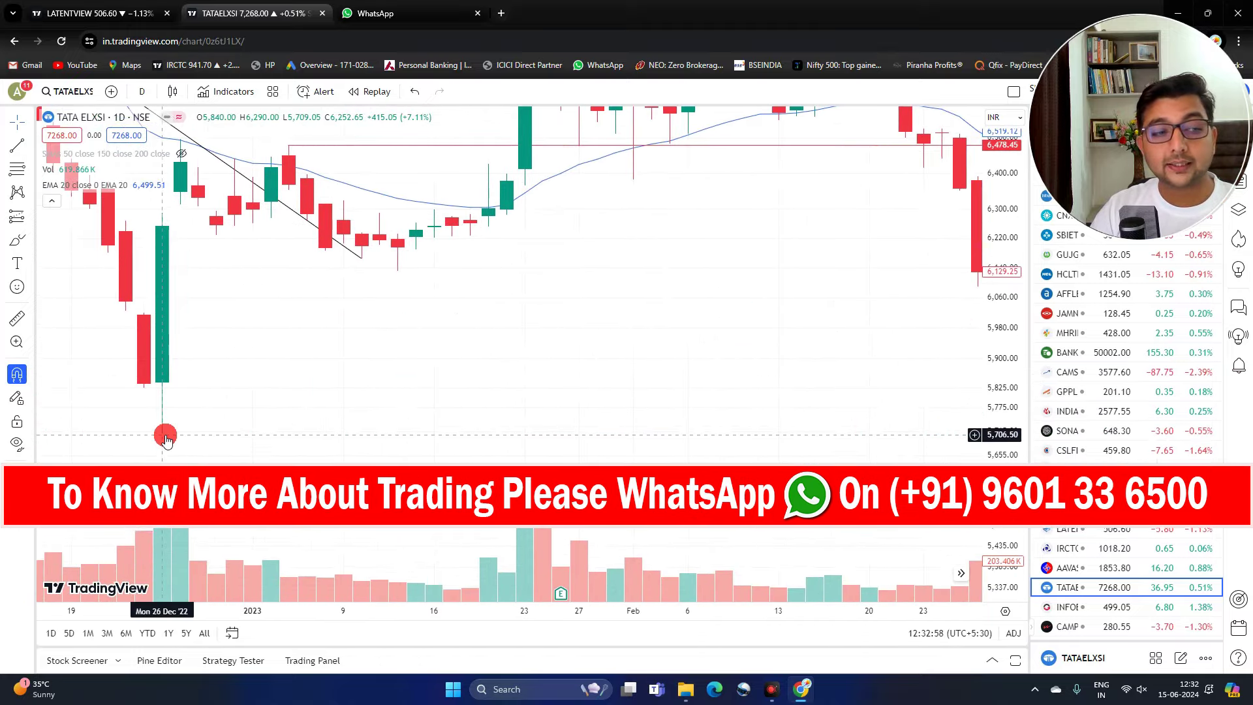
pyautogui.moveTo(792, 339); pyautogui.dragTo(638, 437)
pyautogui.hscroll(5, 694, 420)
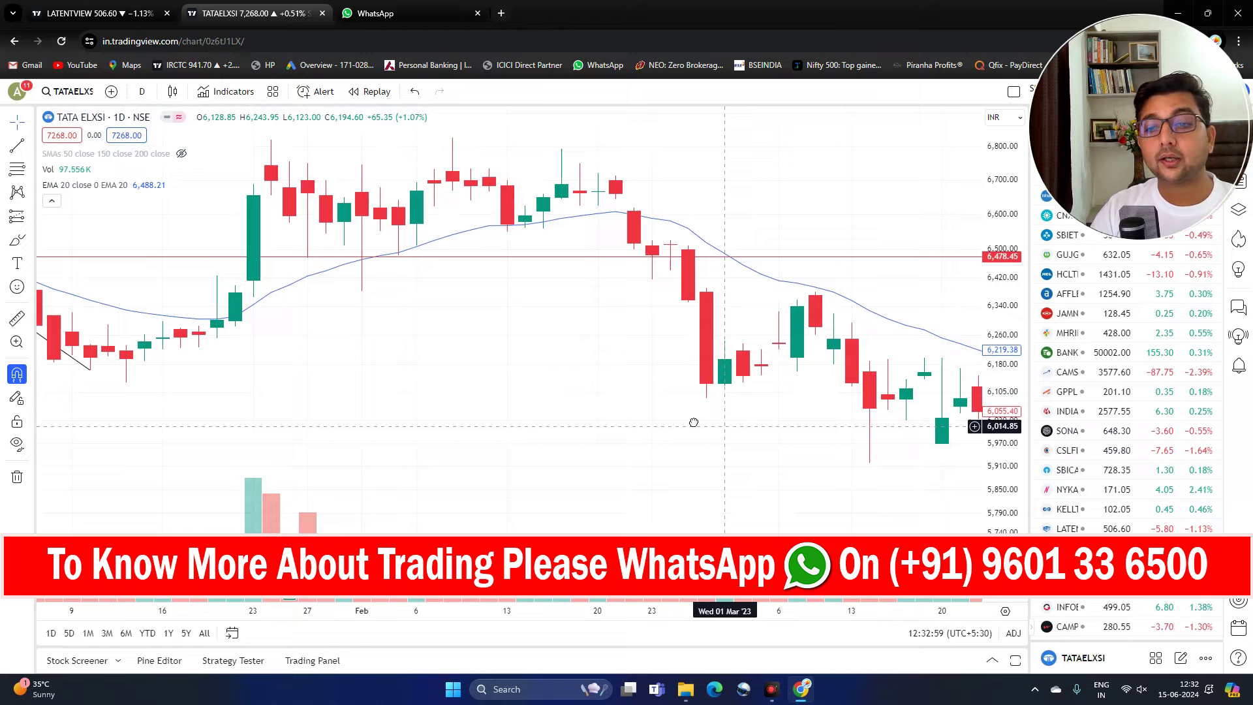
pyautogui.scroll(-5, 784, 455)
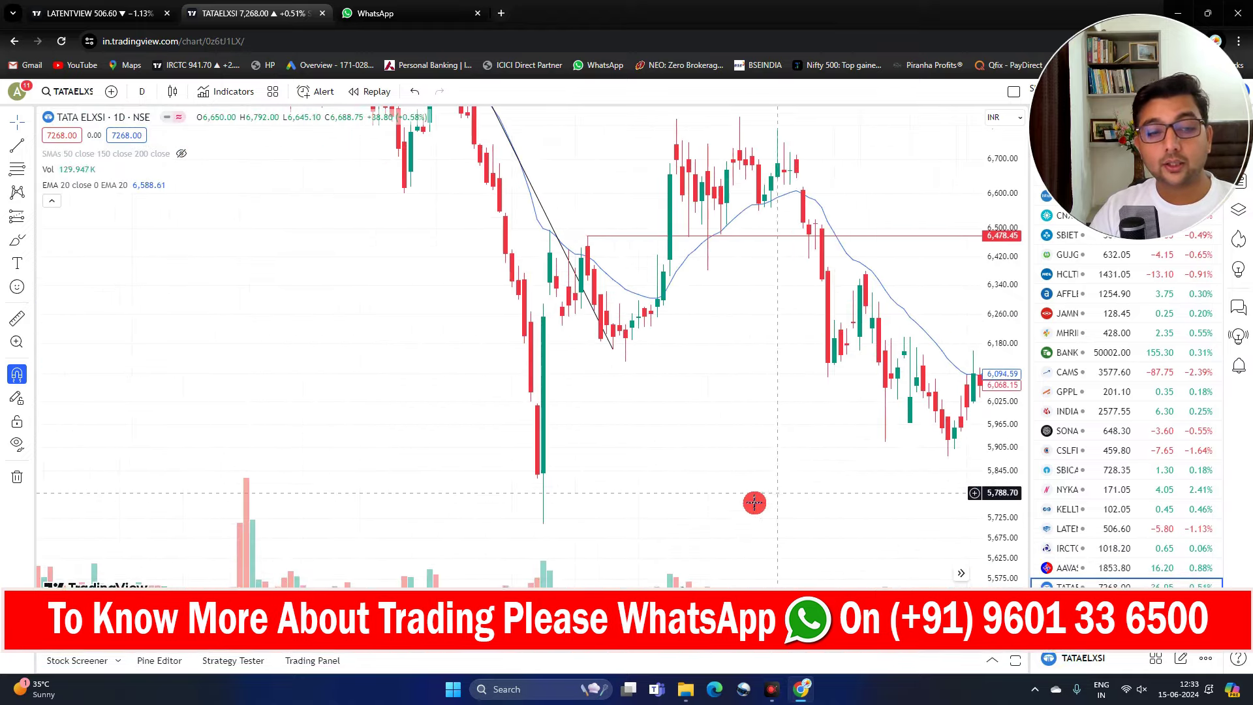
pyautogui.moveTo(831, 428); pyautogui.dragTo(695, 404)
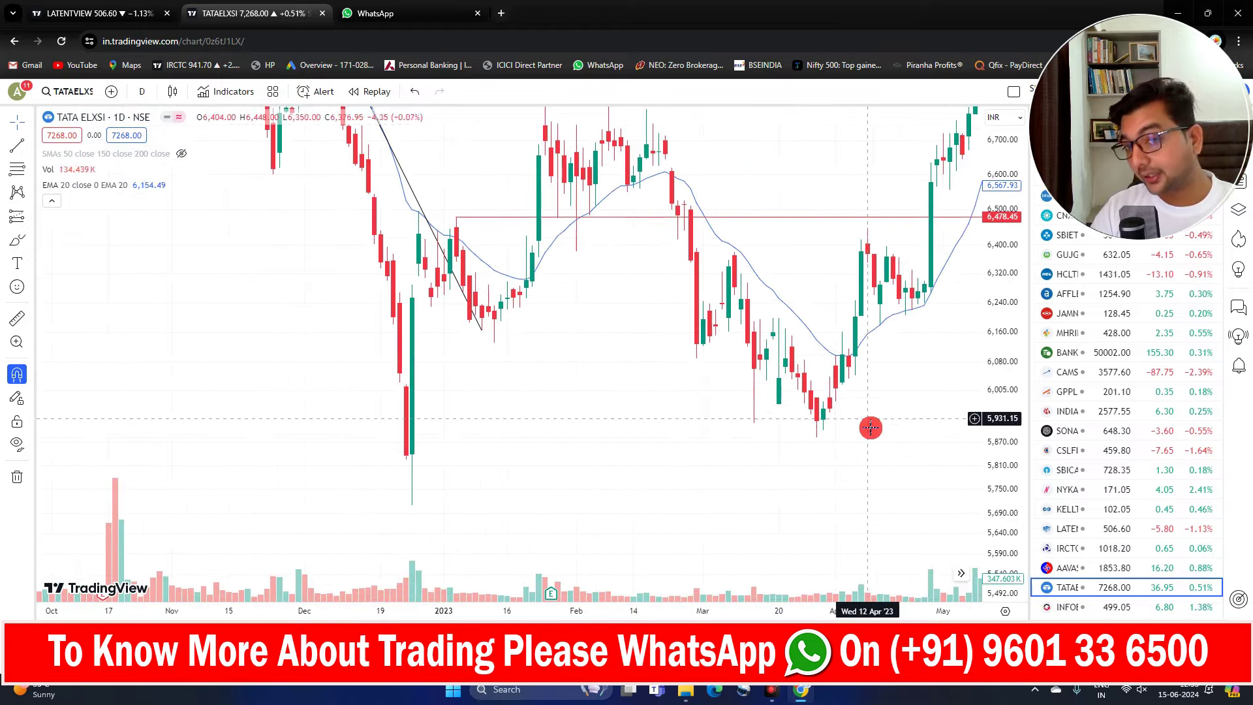
pyautogui.moveTo(870, 428); pyautogui.dragTo(784, 458)
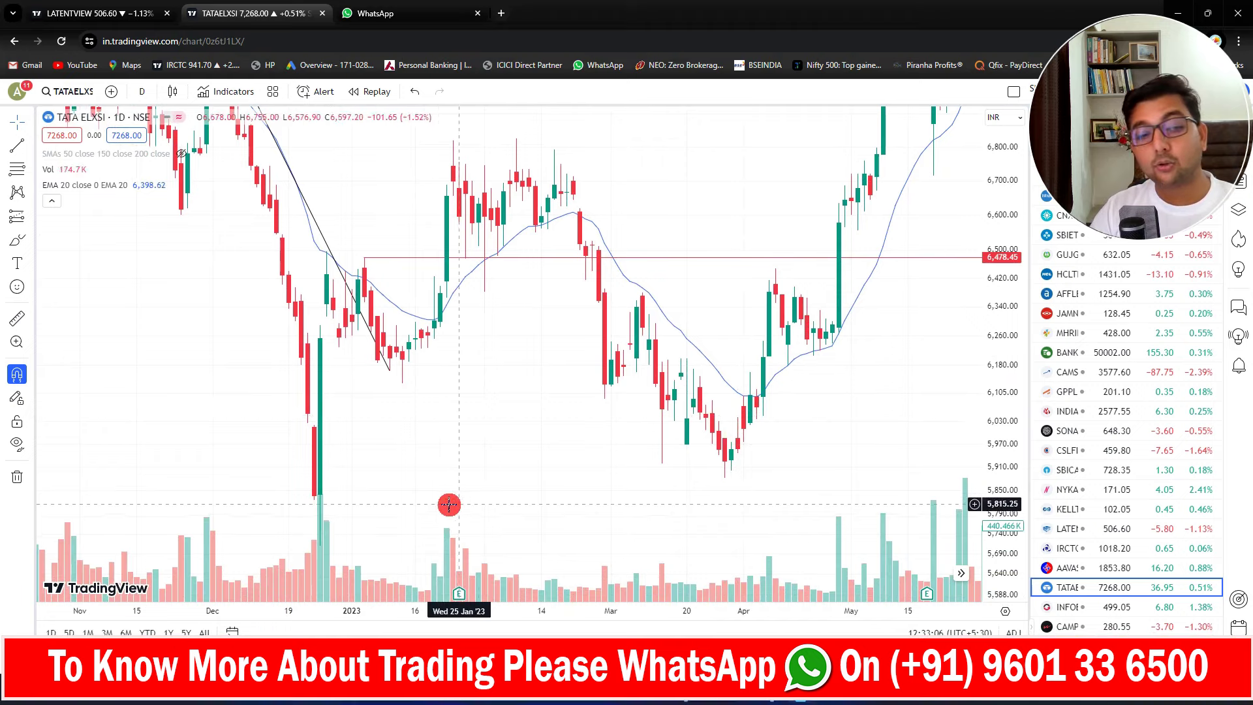
pyautogui.moveTo(613, 519); pyautogui.dragTo(673, 403)
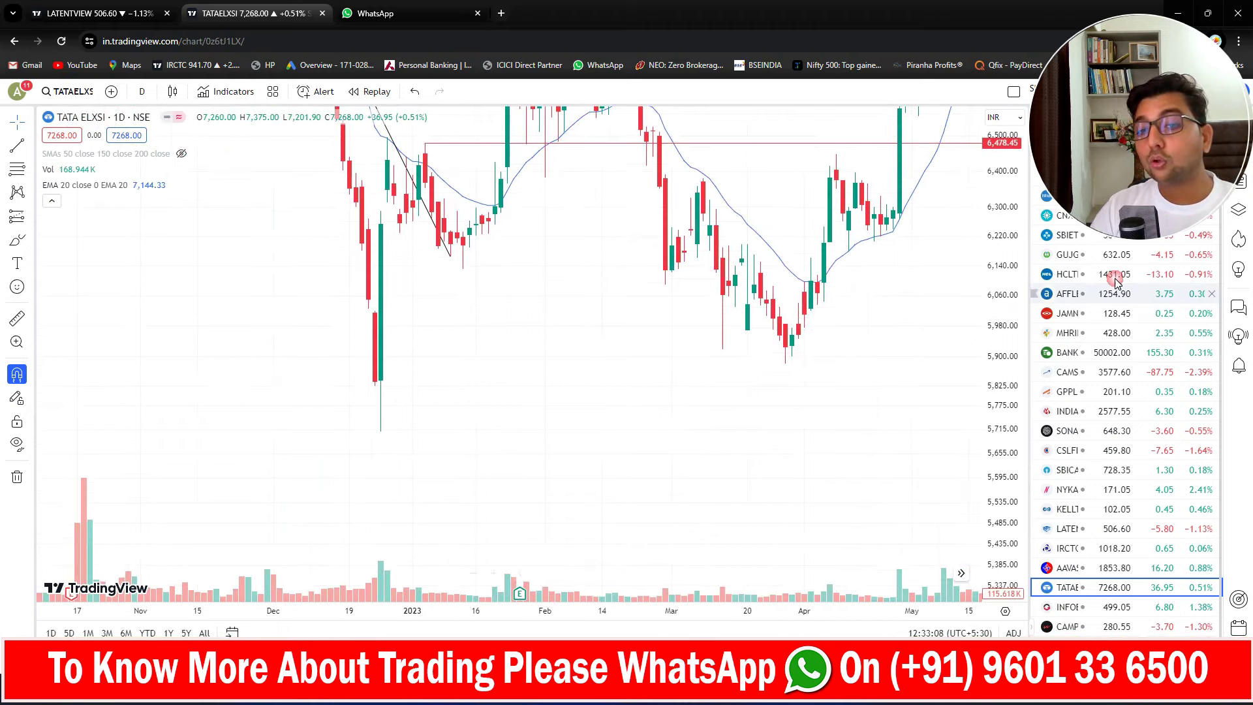
# - Follow Tata Elxsi's price move from the trend line break through 2023 into early 2024 in a compressed view
pyautogui.moveTo(1006, 294); pyautogui.dragTo(826, 412)
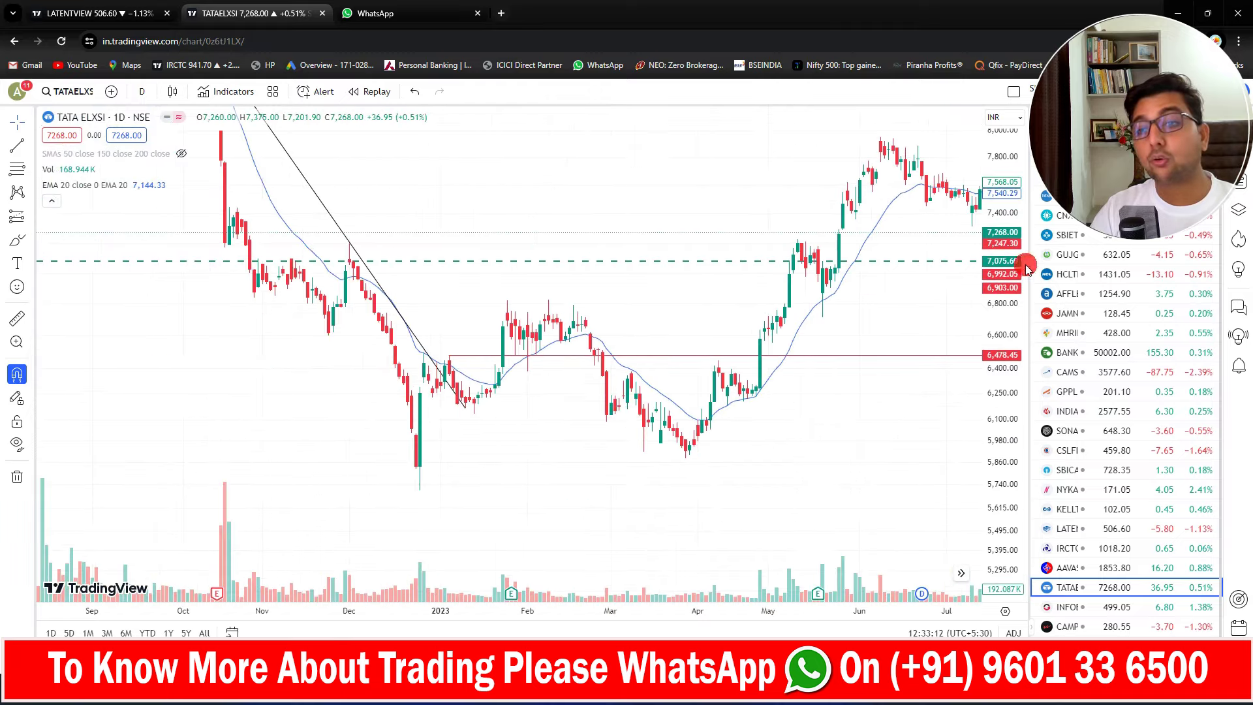
pyautogui.moveTo(1009, 280); pyautogui.dragTo(999, 368)
pyautogui.moveTo(906, 405); pyautogui.dragTo(693, 447)
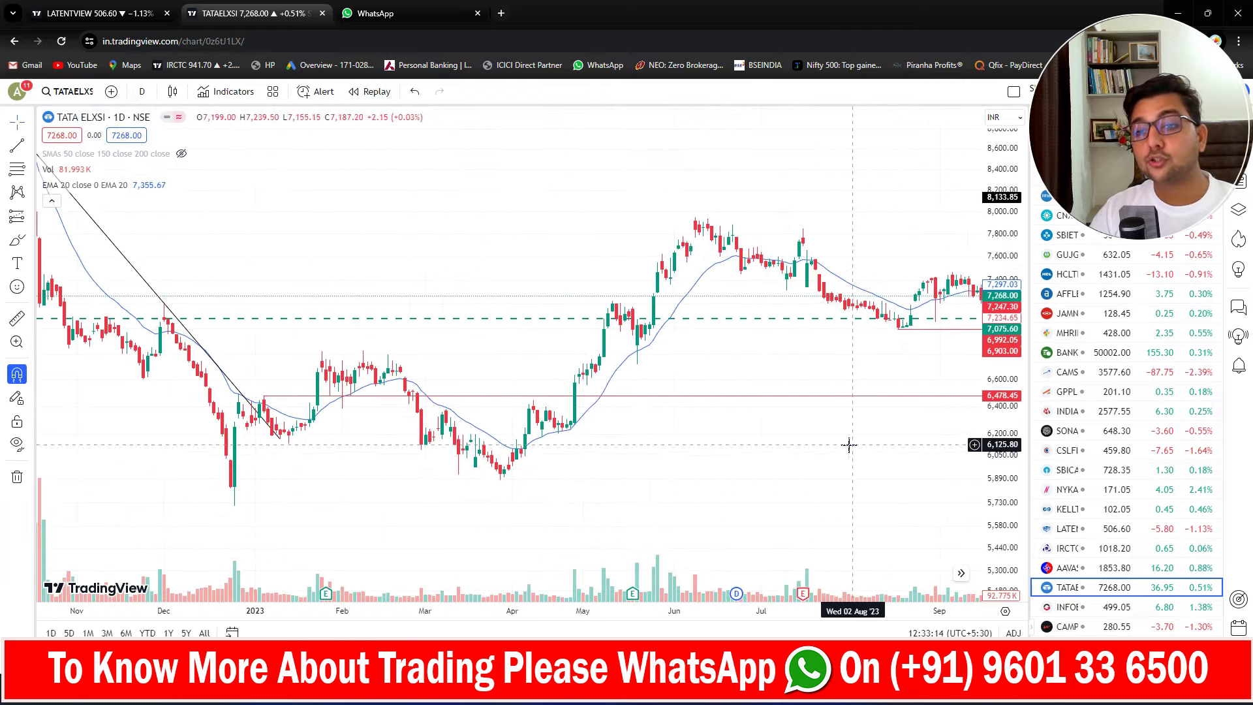
pyautogui.moveTo(844, 444); pyautogui.dragTo(688, 417)
pyautogui.scroll(-4, 691, 417)
pyautogui.scroll(-4, 921, 385)
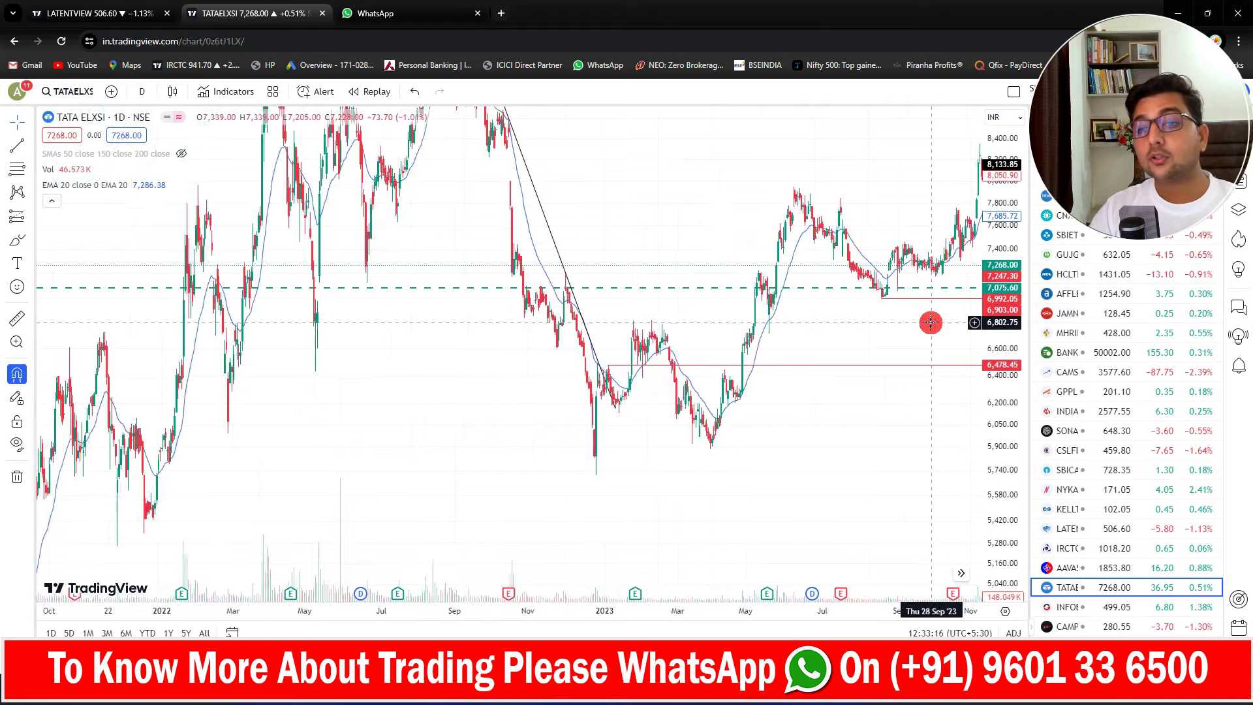
pyautogui.moveTo(904, 327); pyautogui.dragTo(745, 380)
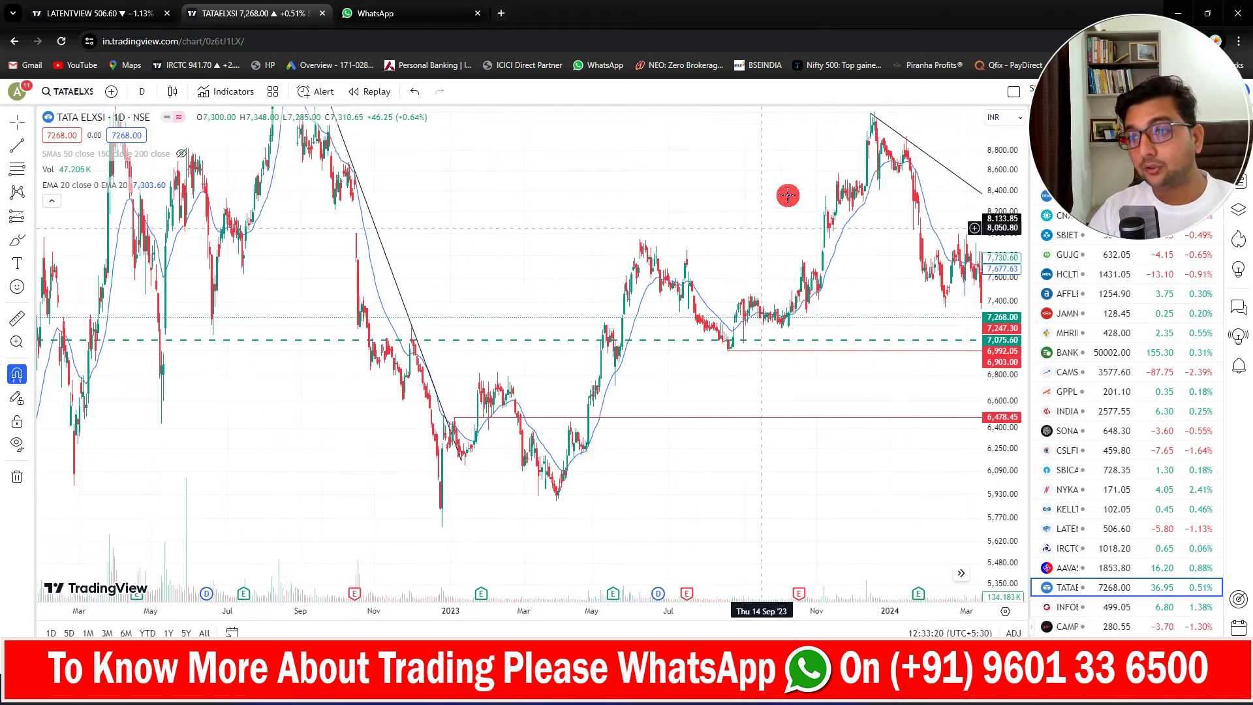
# - Open the Aavas Financiers chart from the watchlist and examine its falling trend line from the early 2022 peak and the preceding rise
pyautogui.click(1084, 569)
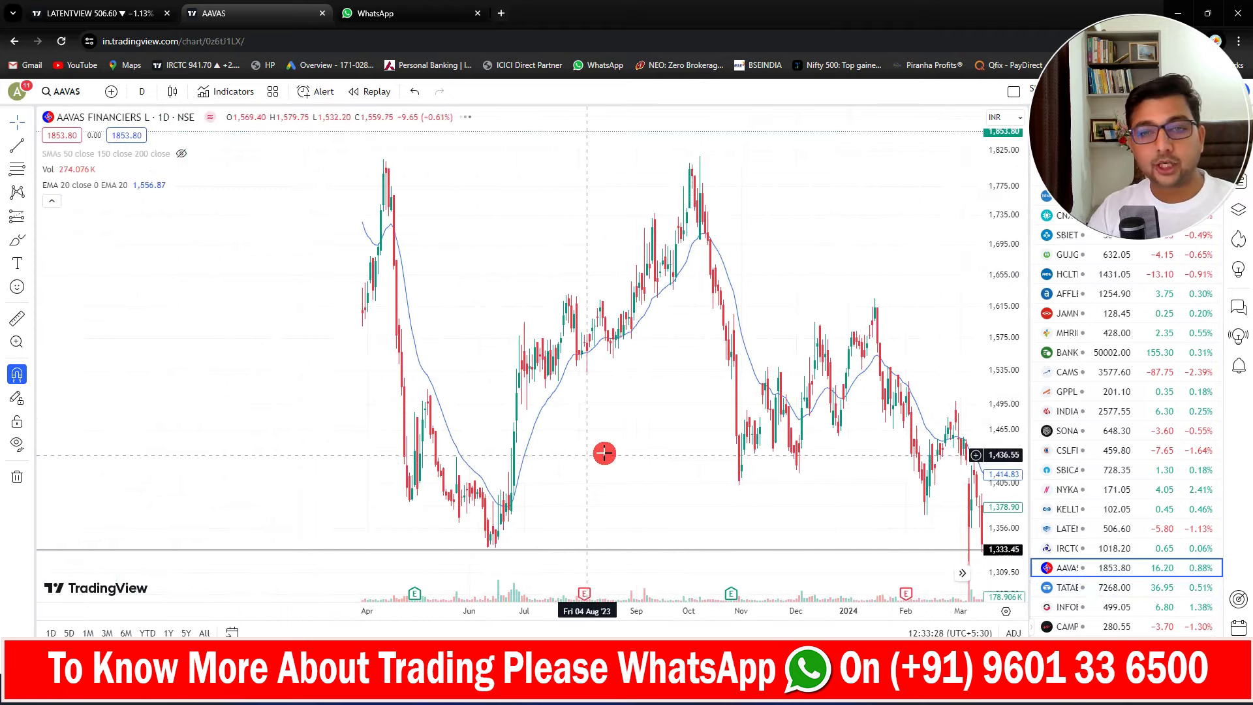
pyautogui.moveTo(669, 451); pyautogui.dragTo(548, 448)
pyautogui.scroll(-8, 581, 445)
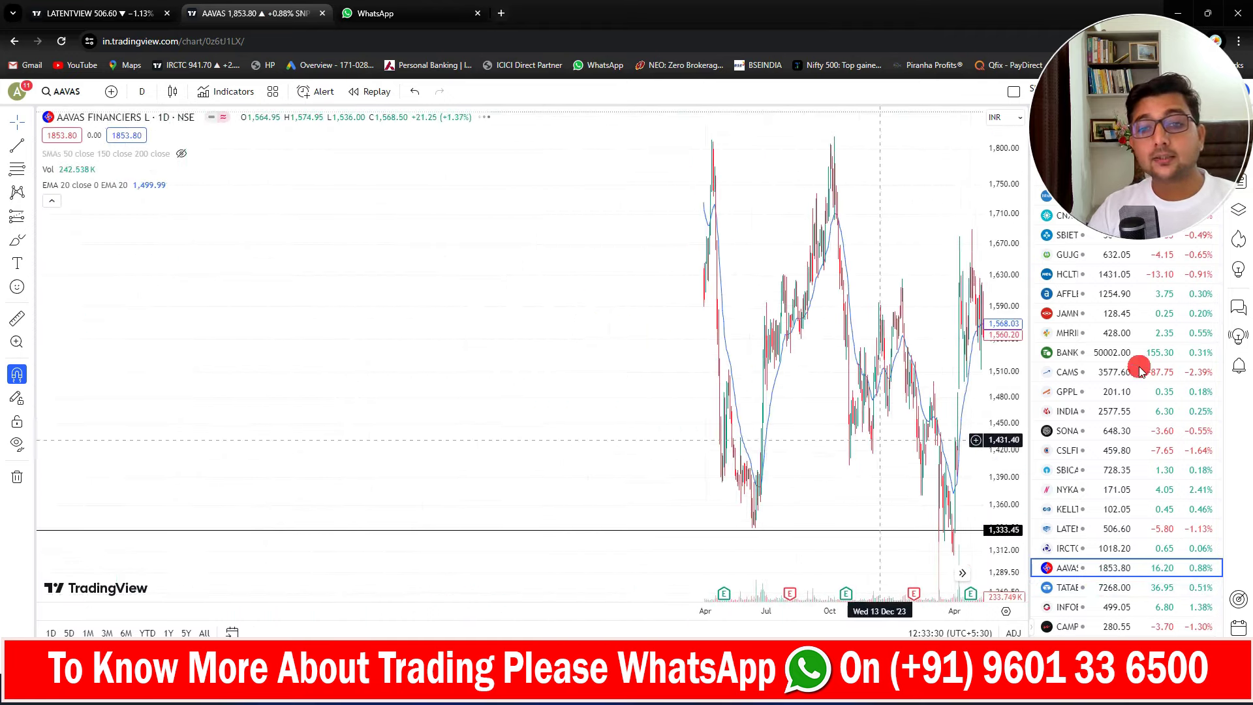
pyautogui.moveTo(998, 318); pyautogui.dragTo(998, 595)
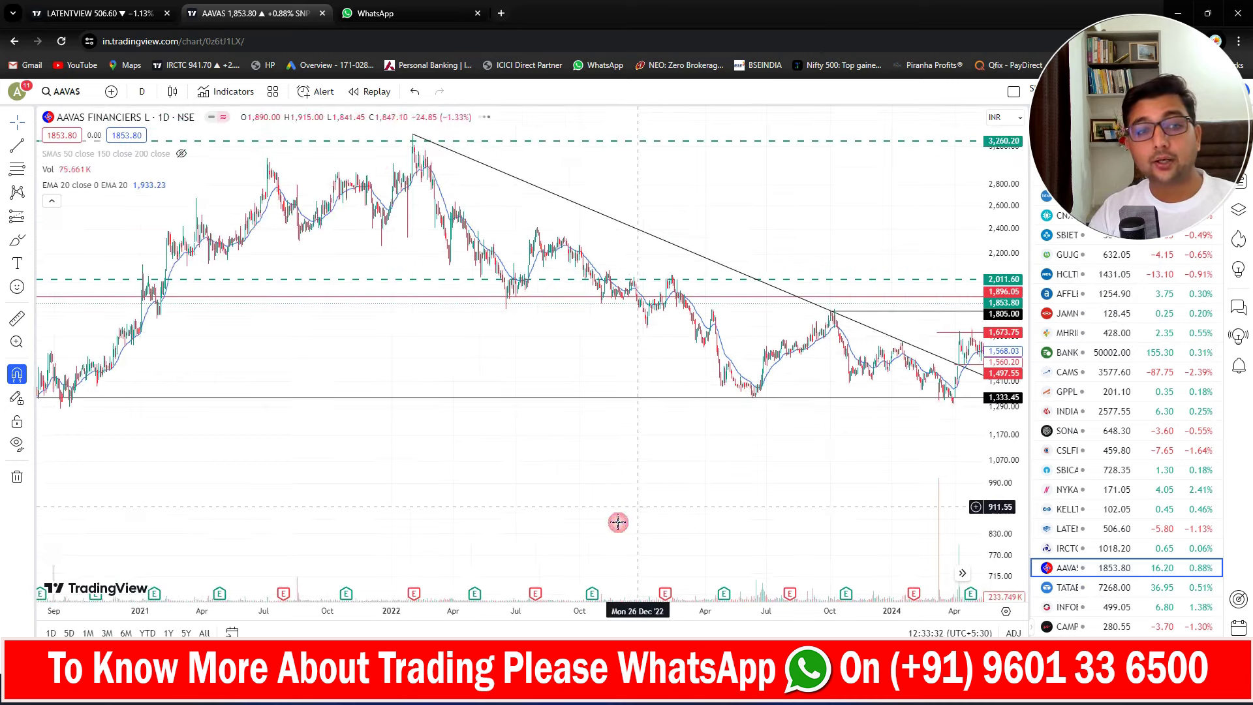
pyautogui.moveTo(627, 496); pyautogui.dragTo(733, 517)
pyautogui.click(514, 218)
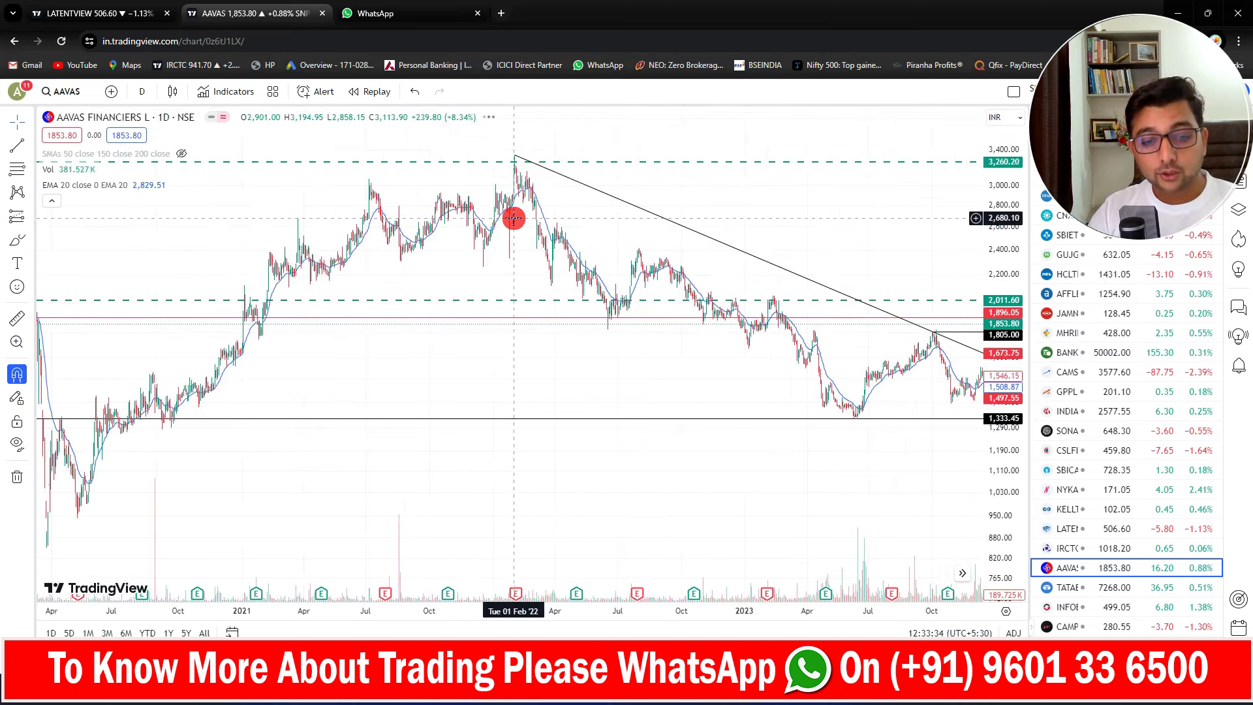
pyautogui.moveTo(506, 172); pyautogui.dragTo(230, 154)
pyautogui.scroll(-5, 293, 313)
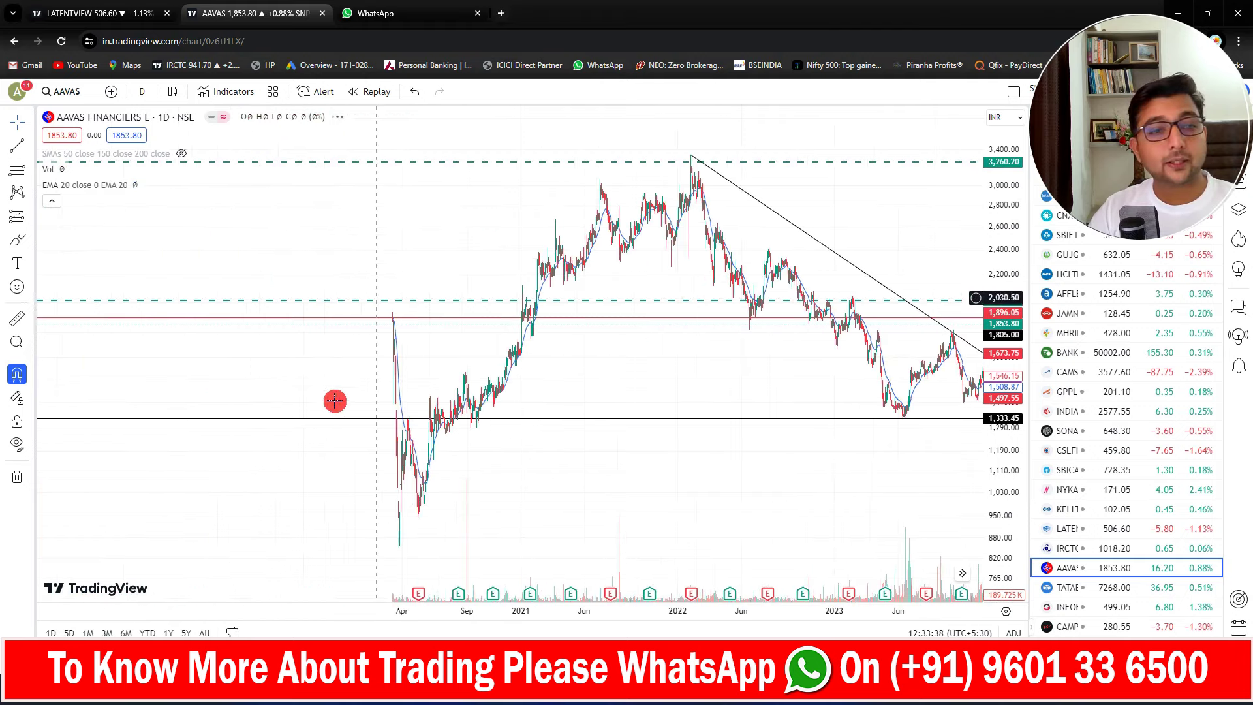
pyautogui.click(691, 165)
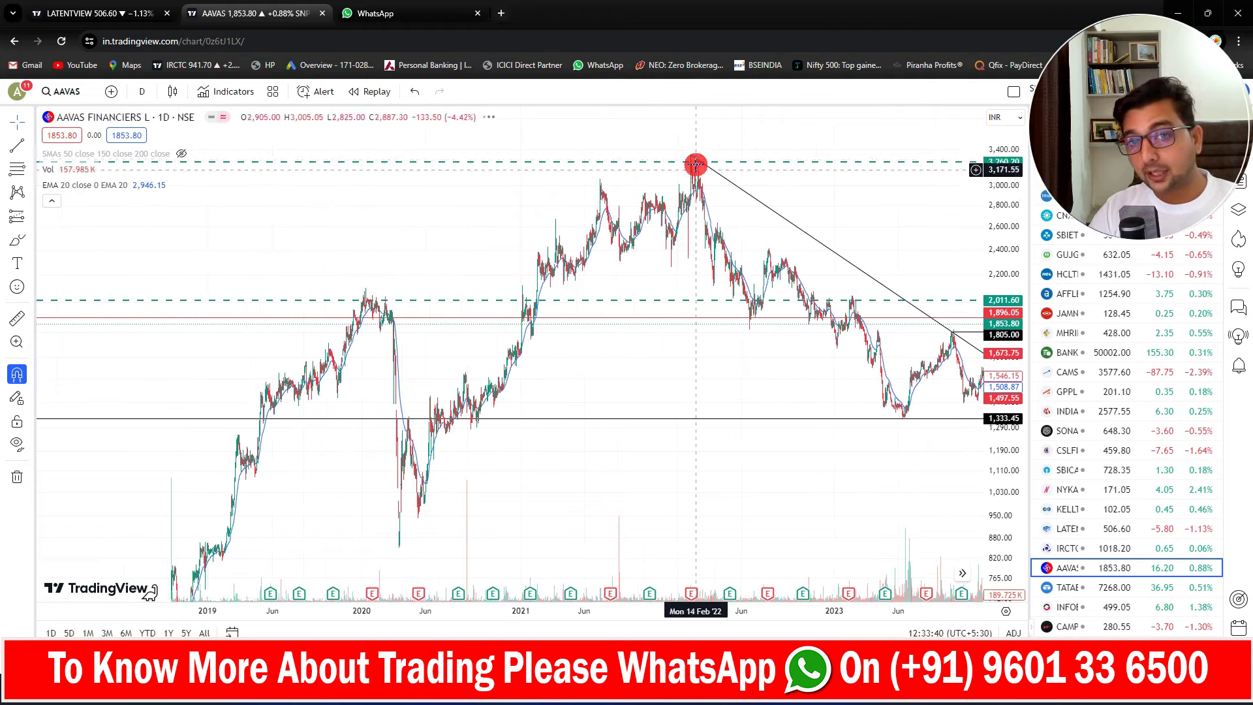
pyautogui.moveTo(686, 167); pyautogui.dragTo(554, 160)
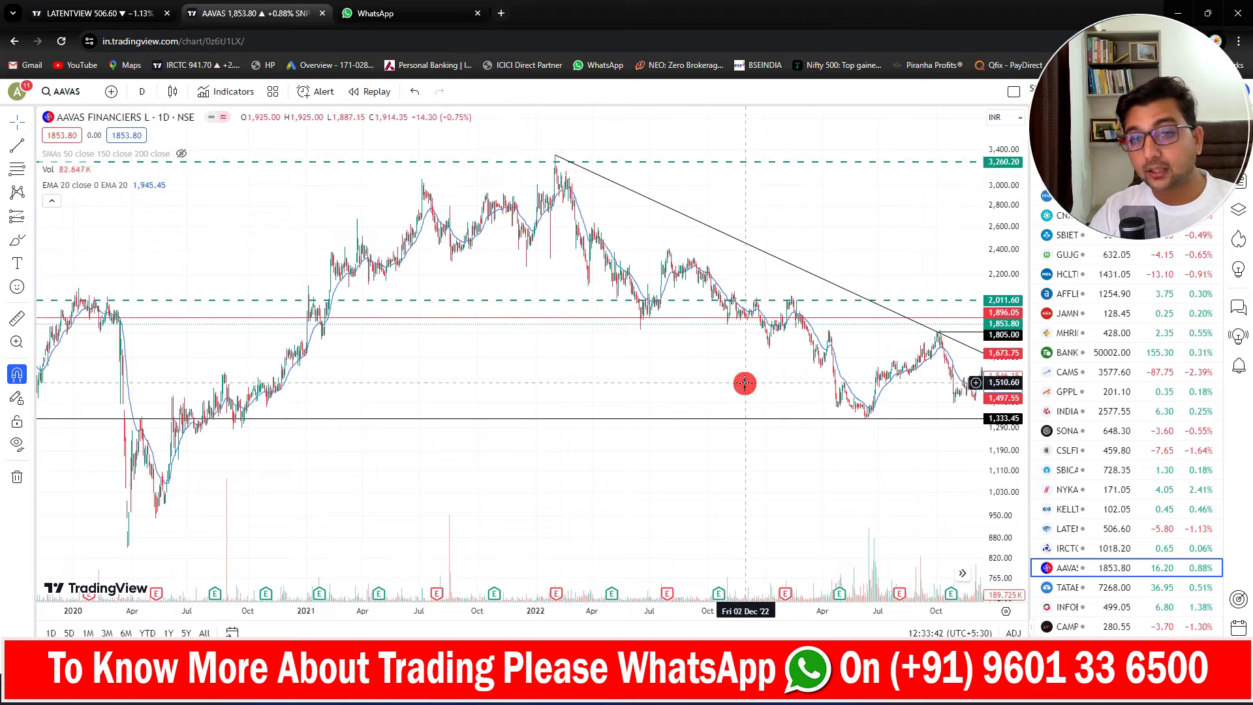
# - Examine where Aavas Financiers' candles cross the falling trend line in April 2024, above the 1,333.45 support level
pyautogui.moveTo(745, 384); pyautogui.dragTo(489, 324)
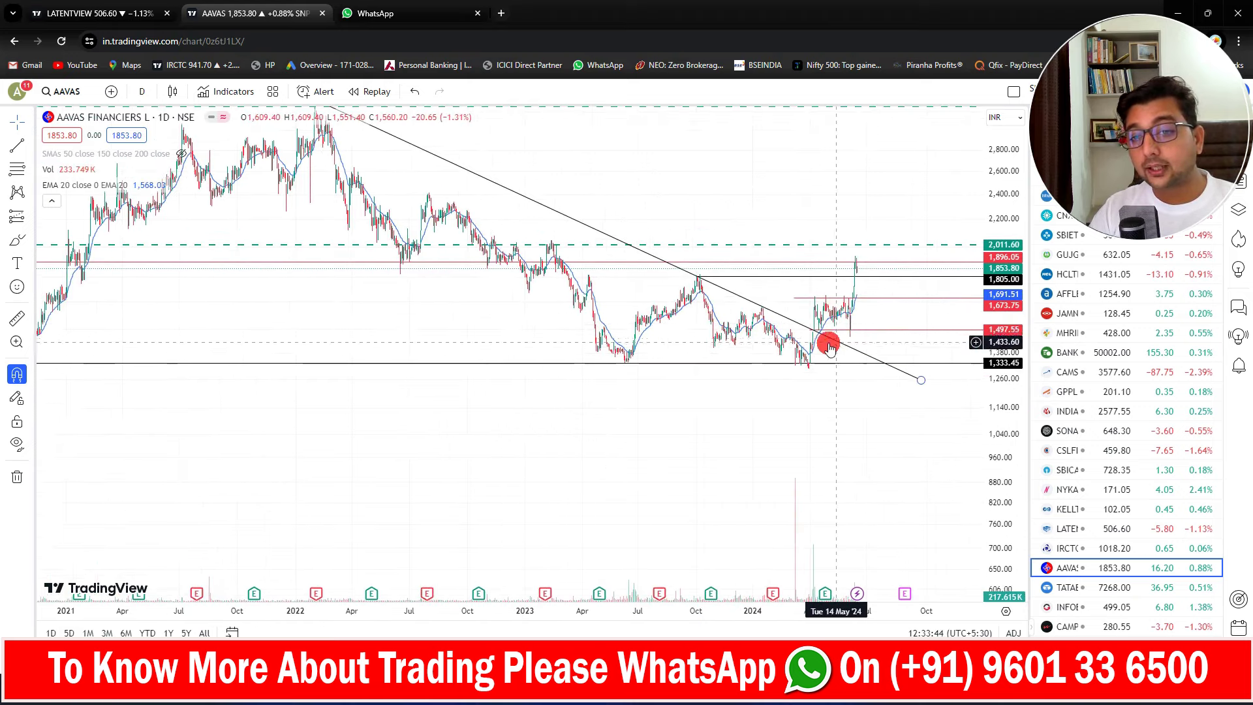
pyautogui.scroll(4, 813, 339)
pyautogui.scroll(3, 692, 336)
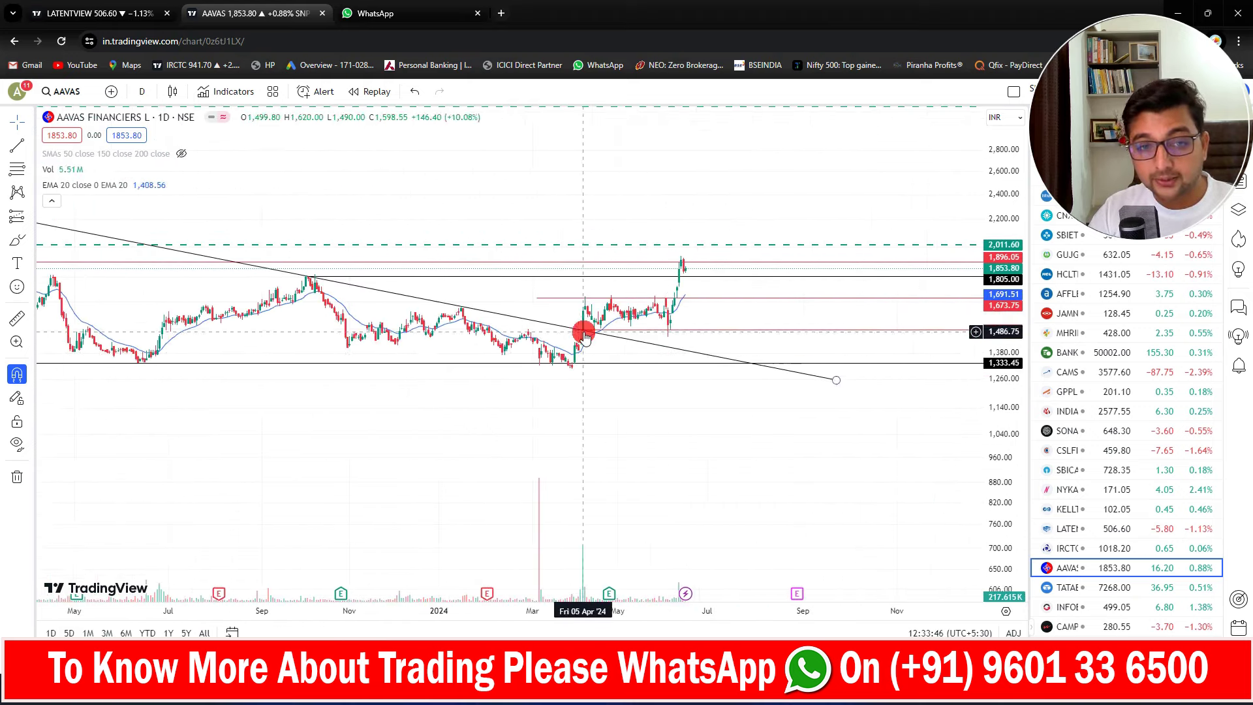
pyautogui.moveTo(680, 454); pyautogui.dragTo(800, 506)
pyautogui.moveTo(994, 469); pyautogui.dragTo(983, 219)
pyautogui.scroll(3, 663, 418)
pyautogui.moveTo(637, 465); pyautogui.dragTo(816, 337)
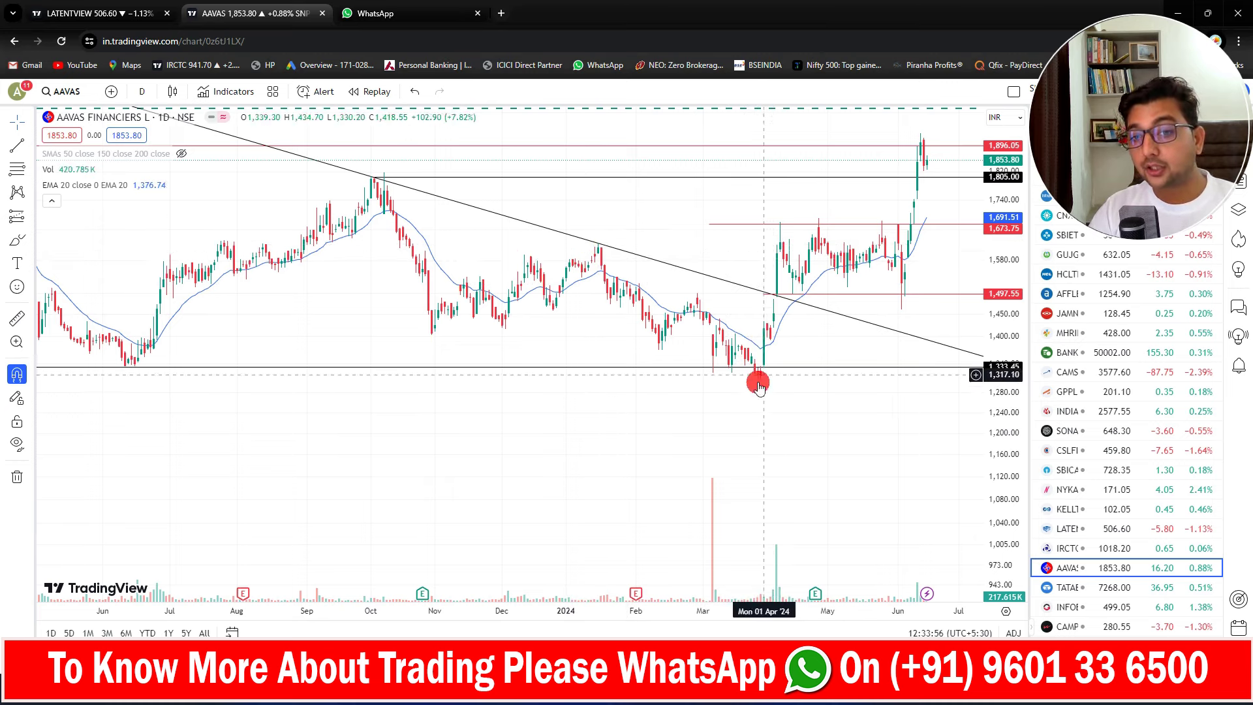
# - Move the start of the resistance line above Aavas Financiers' April to June 2024 consolidation to the 8 April 2024 candle, at 1,680.00
pyautogui.scroll(3, 766, 288)
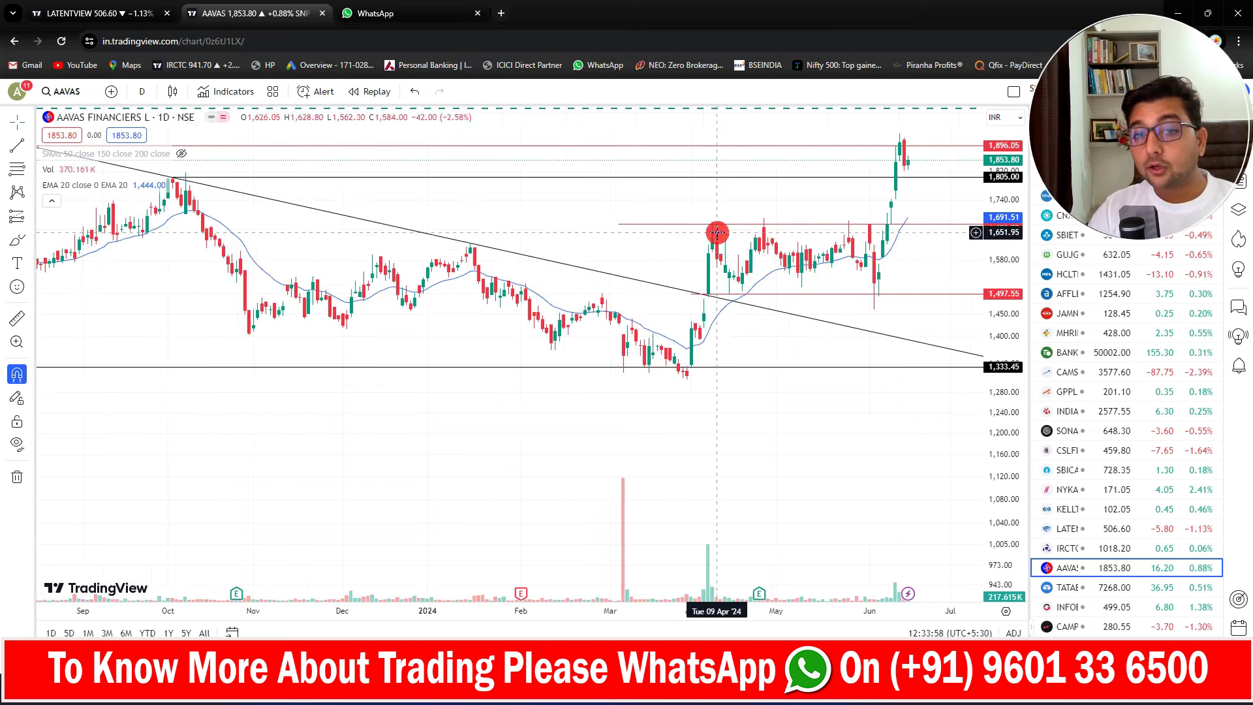
pyautogui.moveTo(619, 224); pyautogui.dragTo(723, 218)
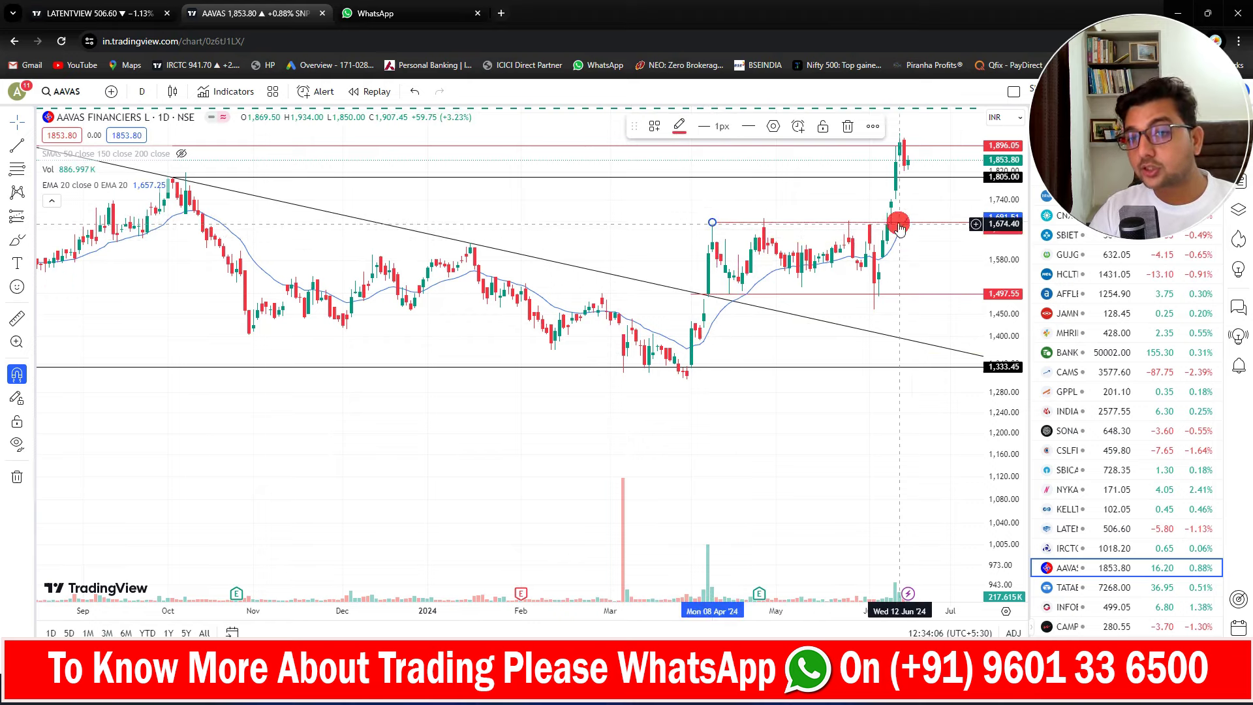
pyautogui.scroll(3, 888, 229)
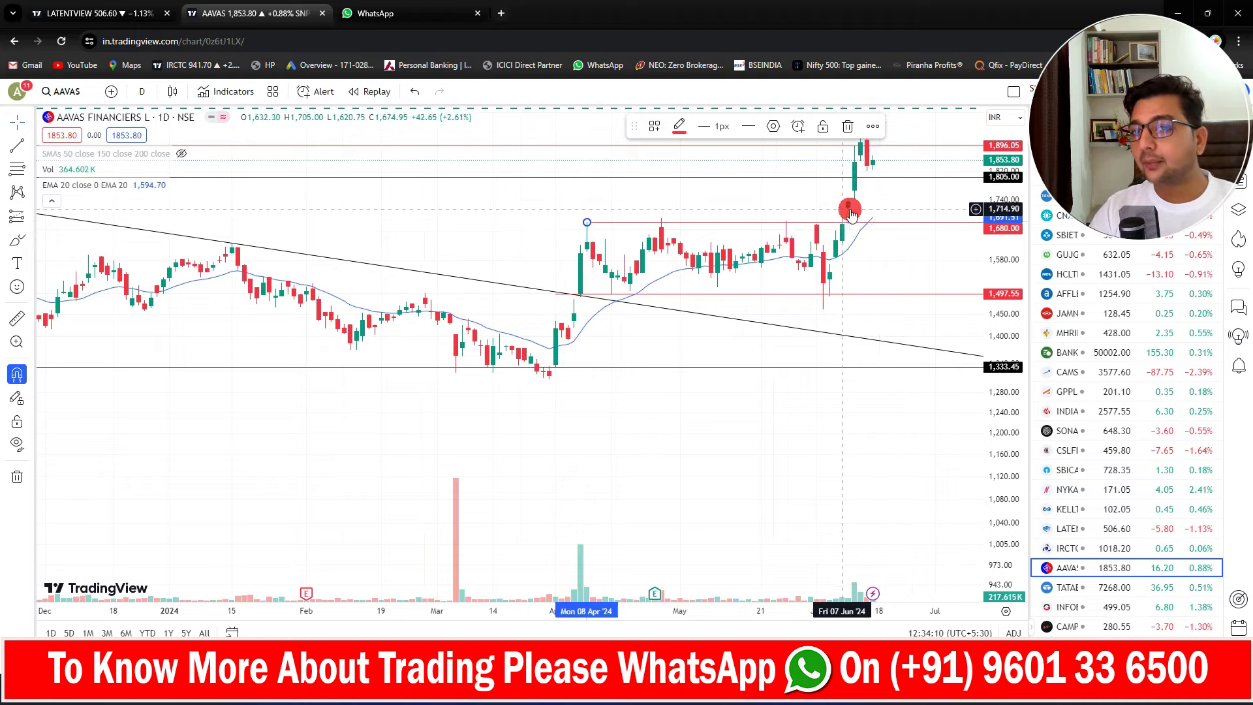
pyautogui.click(896, 217)
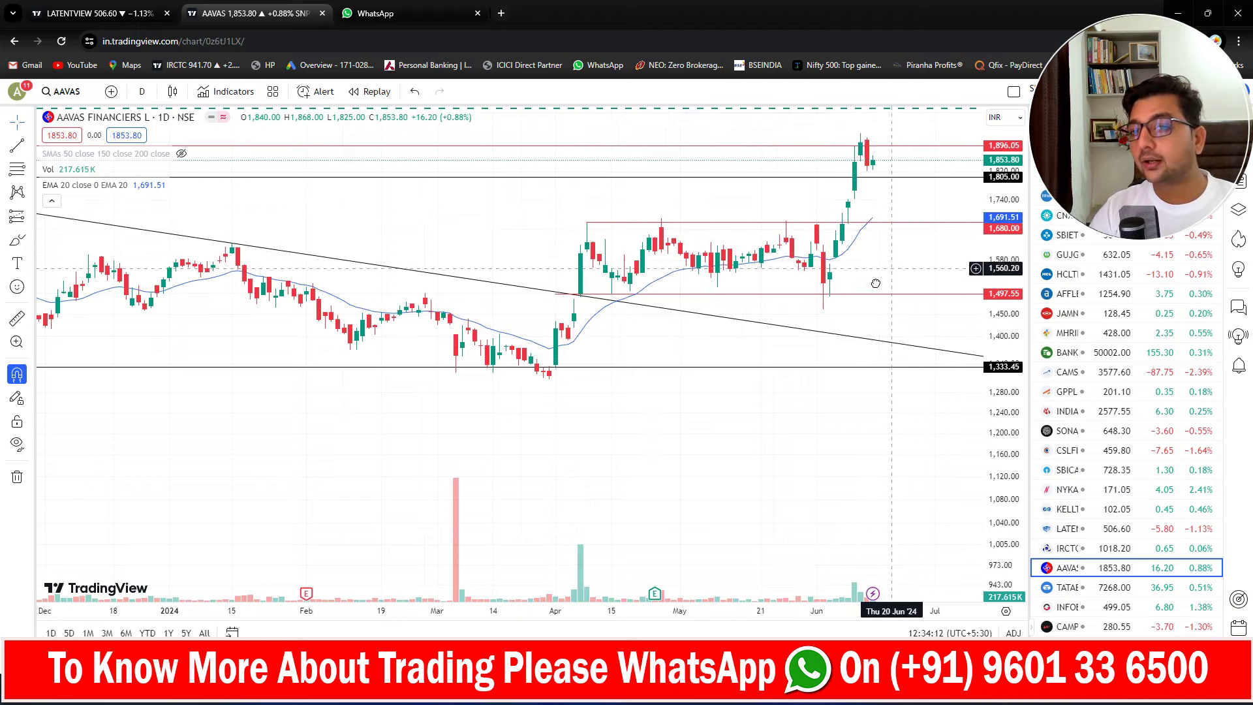
# - Review Aavas Financiers' whole decline from the 2022 peak and its 2024 breakout together in one compressed view
pyautogui.scroll(-6, 875, 281)
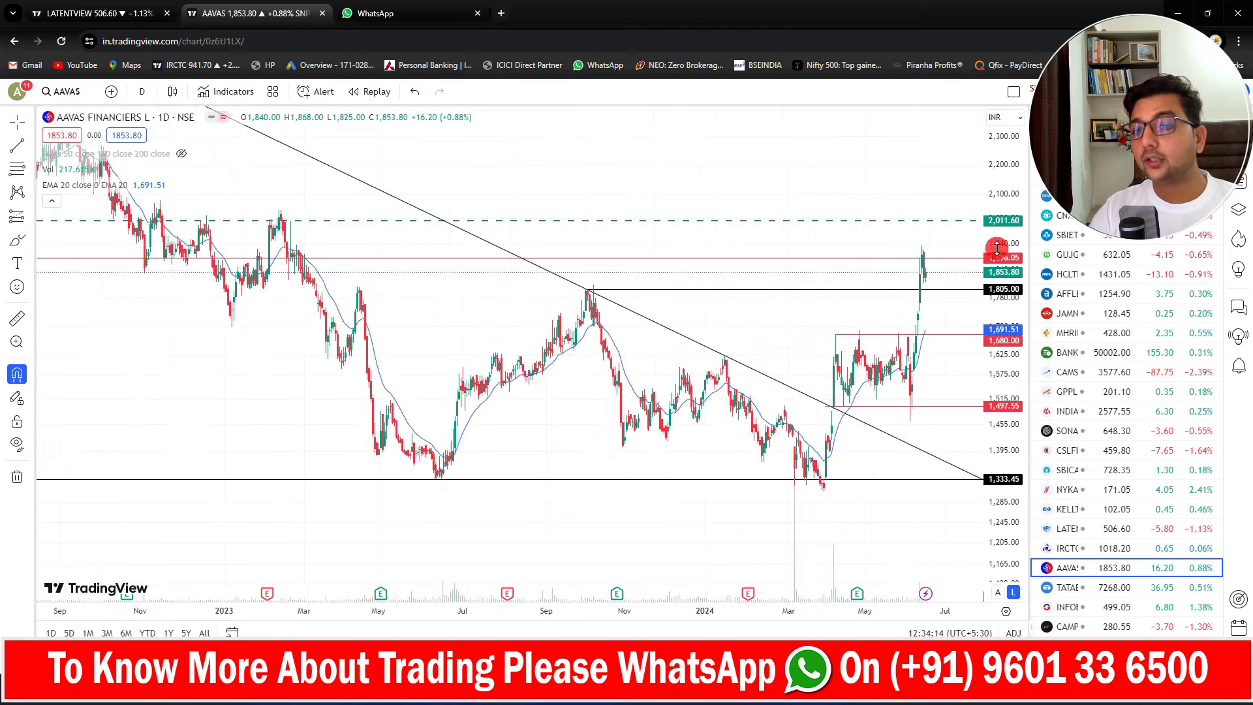
pyautogui.moveTo(997, 248); pyautogui.dragTo(996, 431)
pyautogui.click(861, 436)
pyautogui.scroll(-5, 858, 442)
pyautogui.moveTo(840, 476); pyautogui.dragTo(722, 580)
pyautogui.moveTo(1000, 439); pyautogui.dragTo(1000, 470)
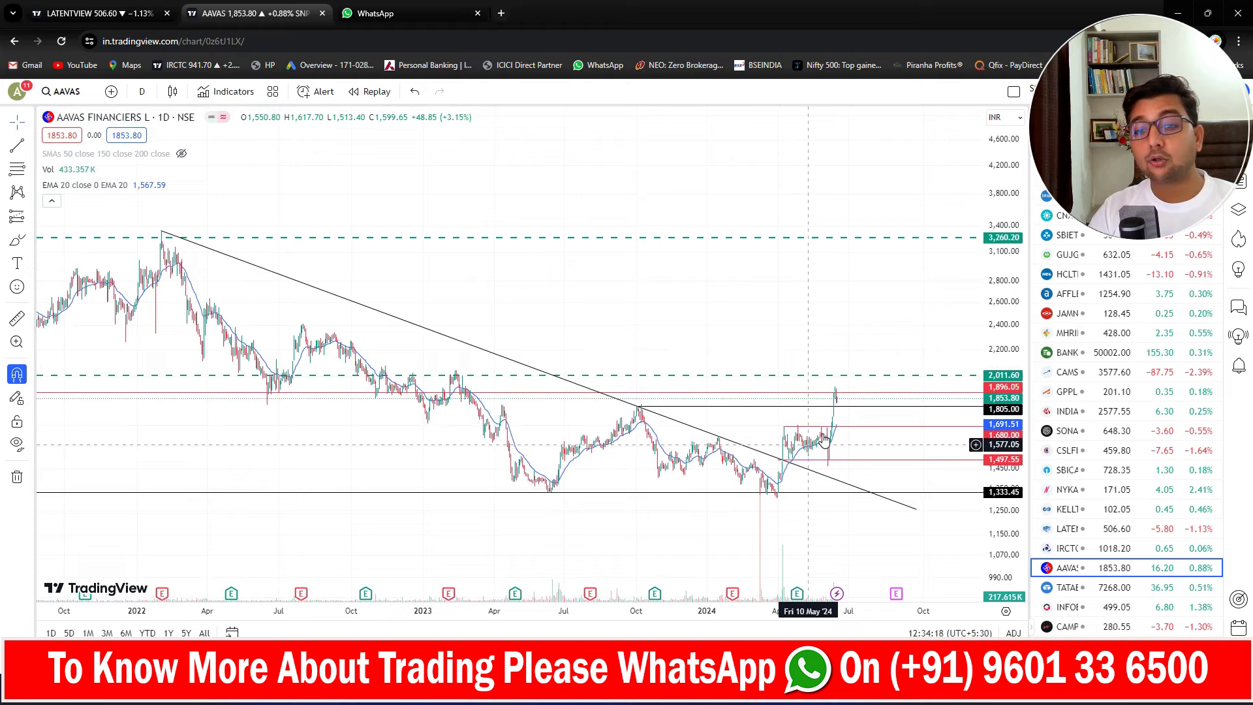
# - Open the Campus Activewear chart from the watchlist and examine its full falling trend line from the 2022 peak into 2024
pyautogui.click(1081, 614)
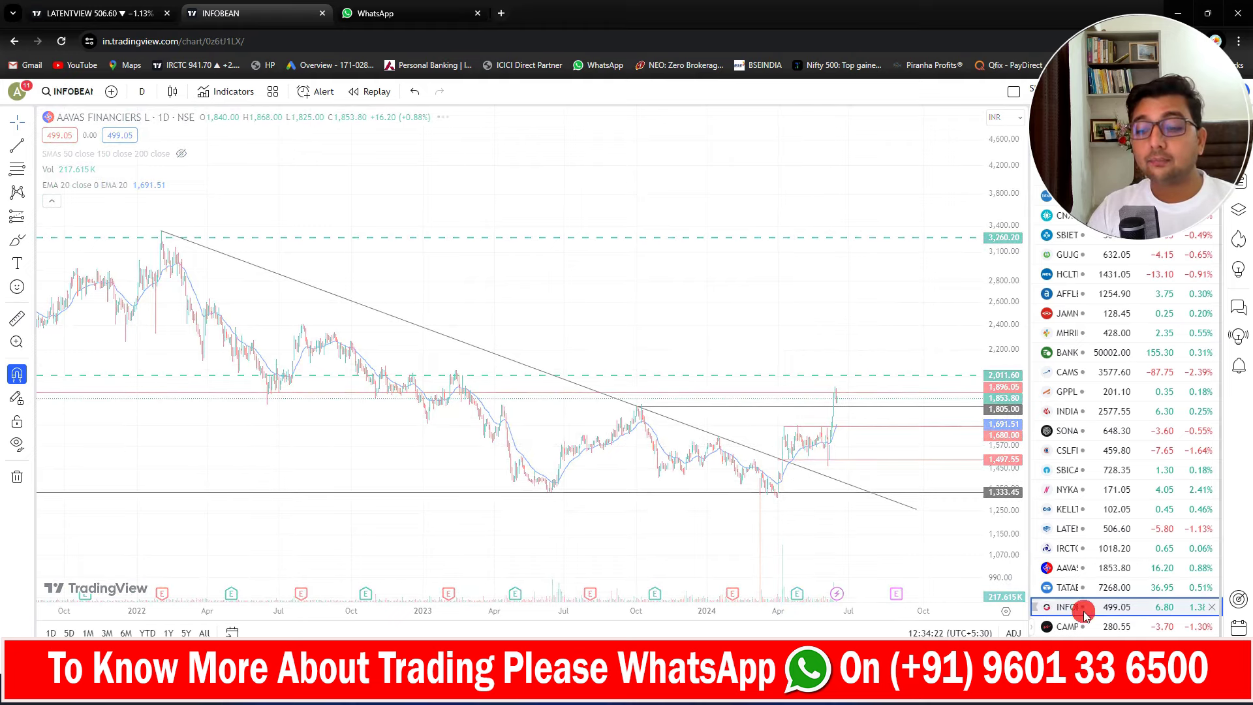
pyautogui.click(1085, 627)
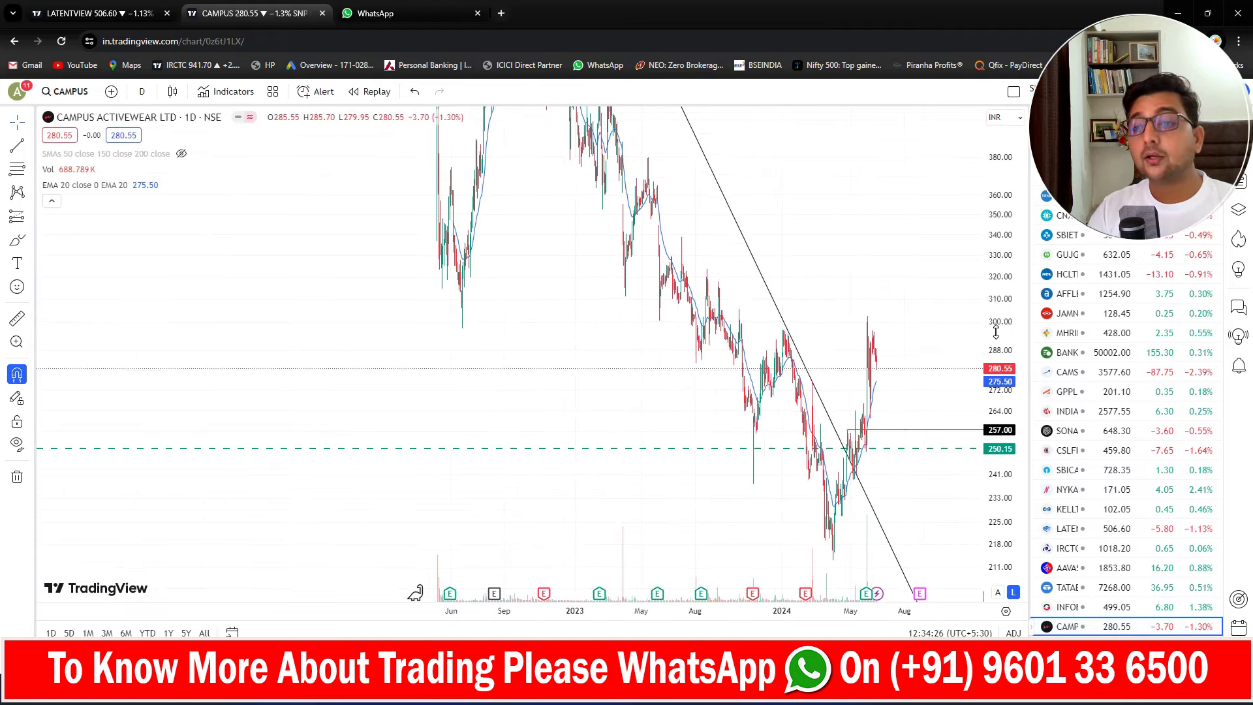
pyautogui.moveTo(996, 332); pyautogui.dragTo(993, 555)
pyautogui.scroll(2, 761, 423)
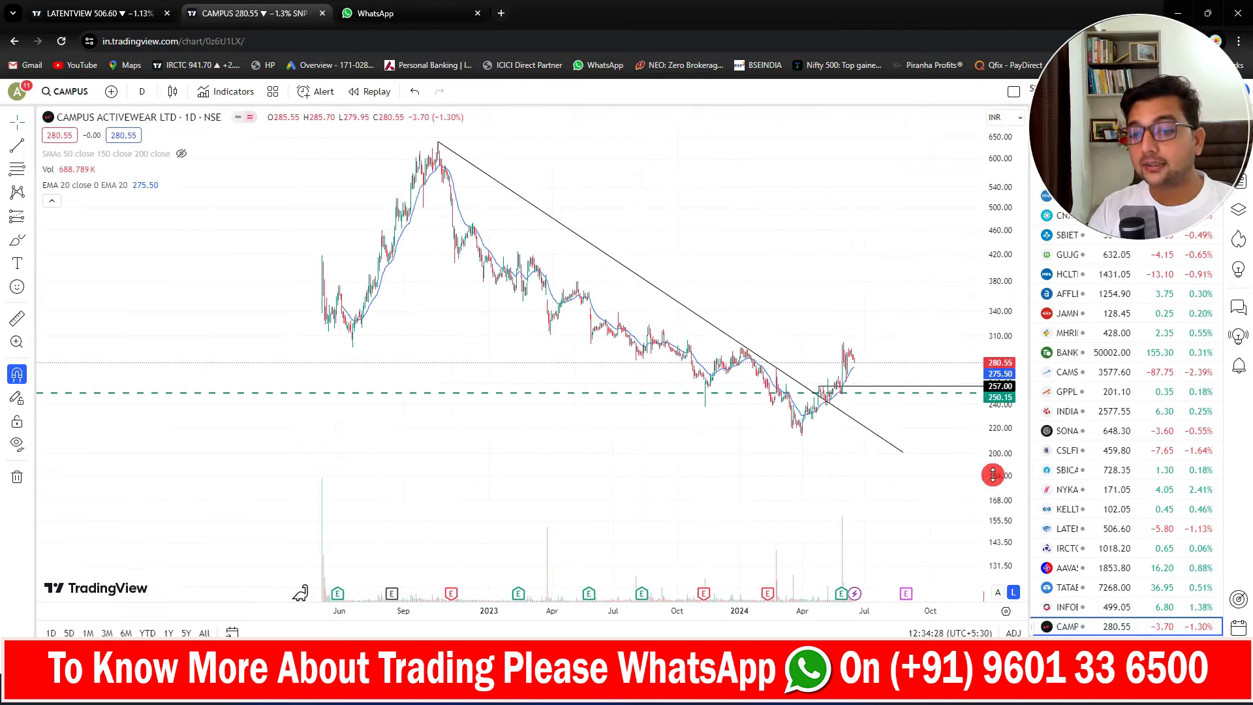
pyautogui.moveTo(992, 475); pyautogui.dragTo(1002, 431)
pyautogui.scroll(2, 710, 450)
pyautogui.moveTo(474, 477); pyautogui.dragTo(649, 520)
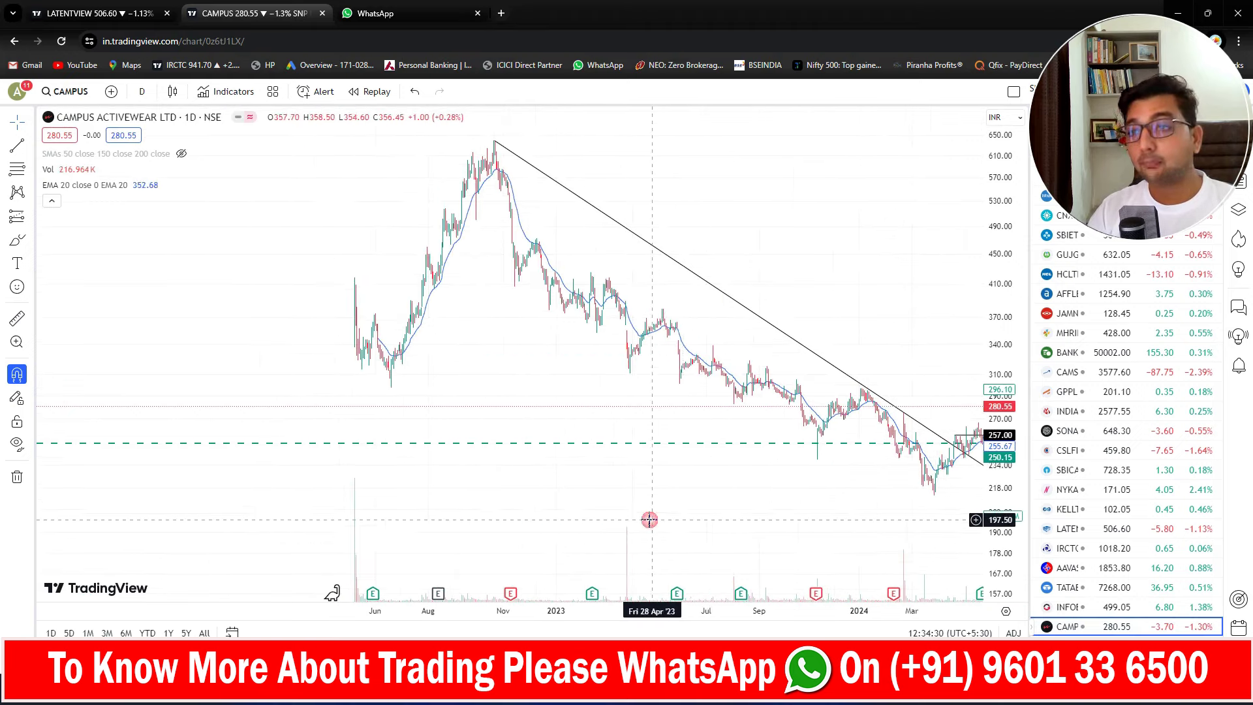
# - Examine Campus Activewear's decline from the October 2022 peak along the falling trend line to the 2024 breakout near the 257.00 level
pyautogui.scroll(2, 646, 520)
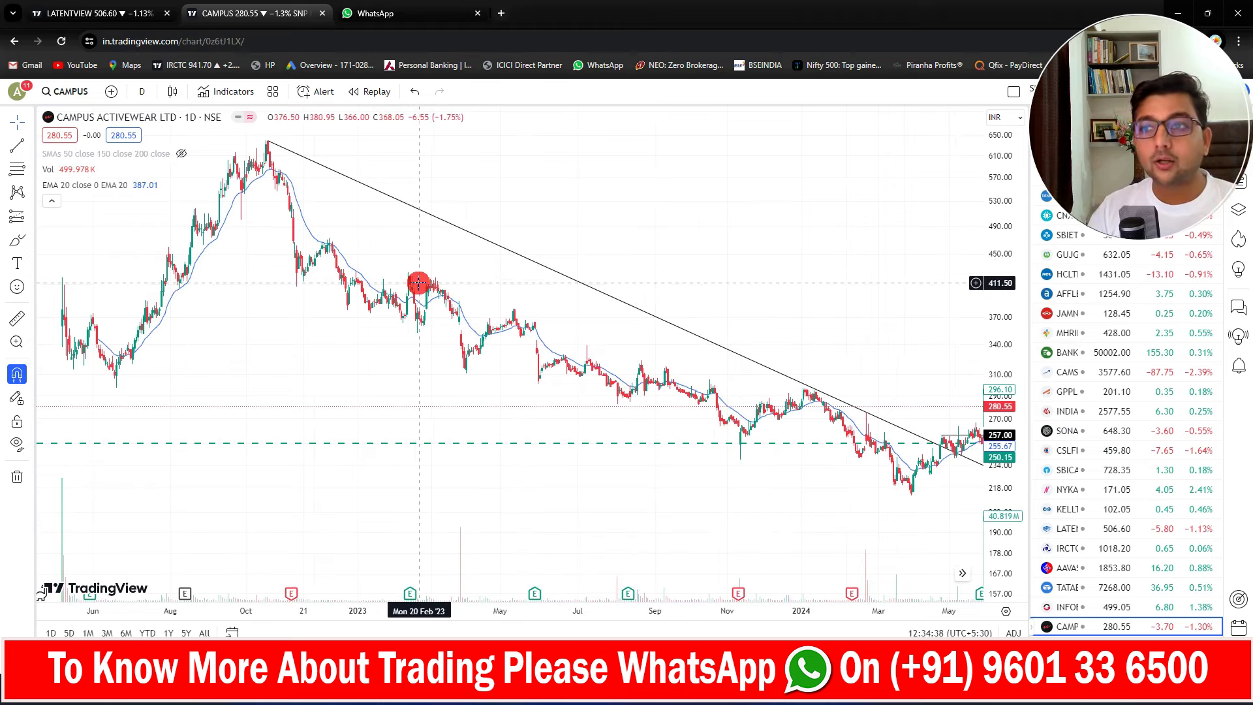
pyautogui.scroll(1, 574, 280)
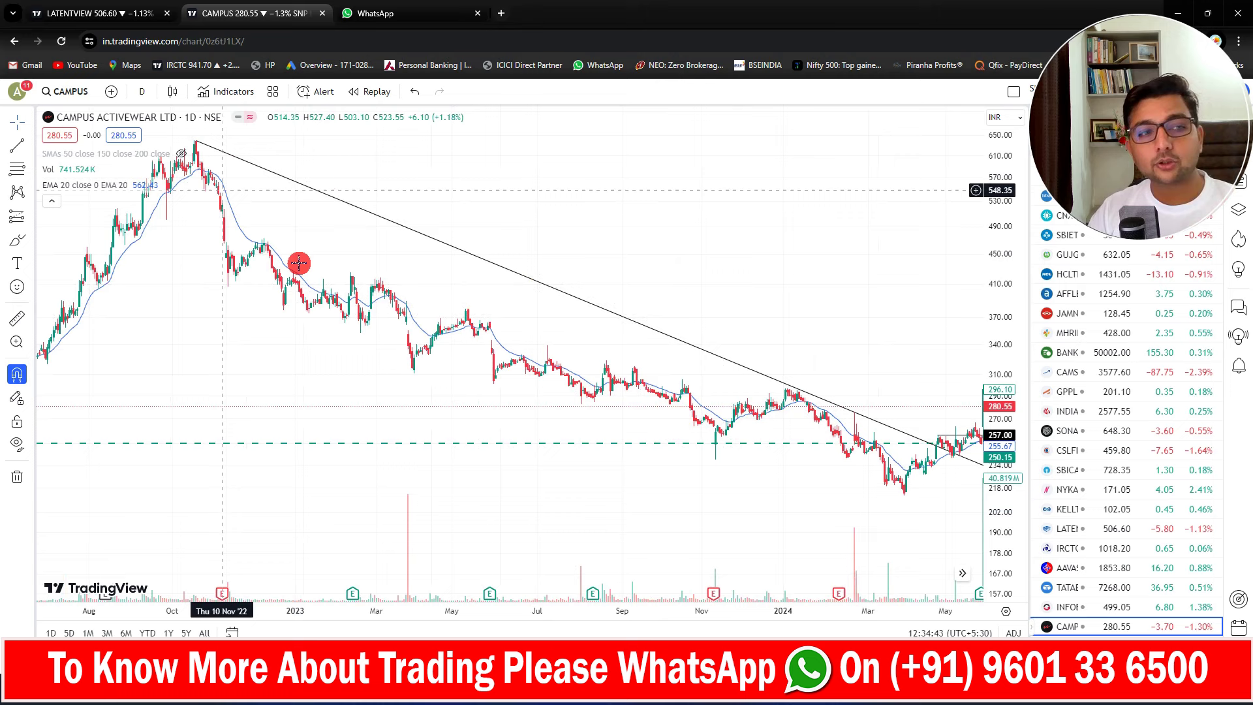
pyautogui.scroll(-1, 274, 353)
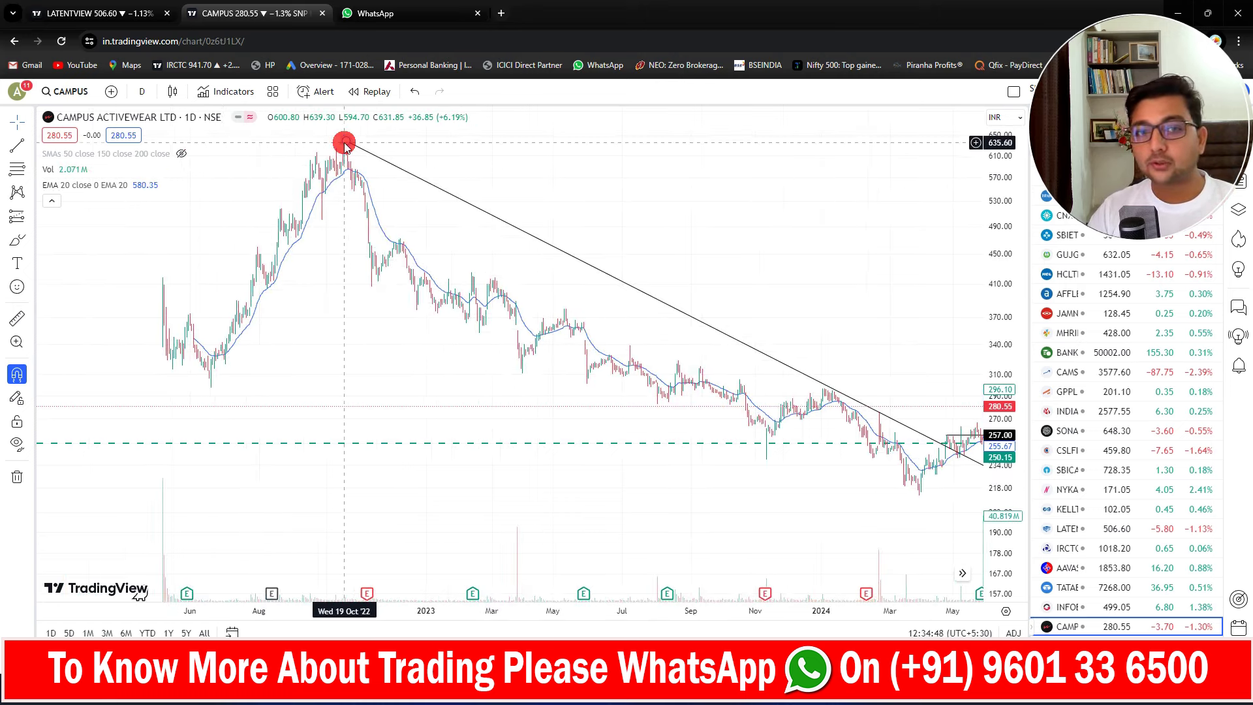
pyautogui.moveTo(857, 513); pyautogui.dragTo(737, 487)
pyautogui.scroll(1, 840, 465)
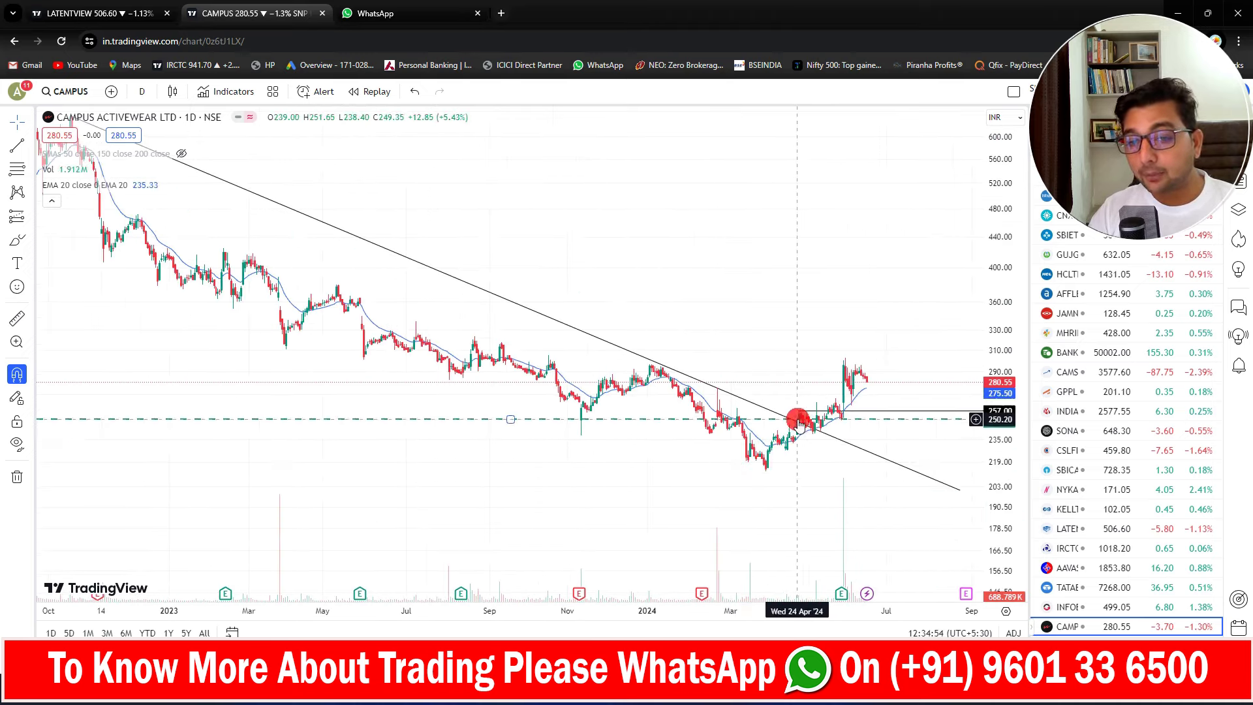
pyautogui.scroll(4, 775, 421)
pyautogui.moveTo(590, 451); pyautogui.dragTo(736, 394)
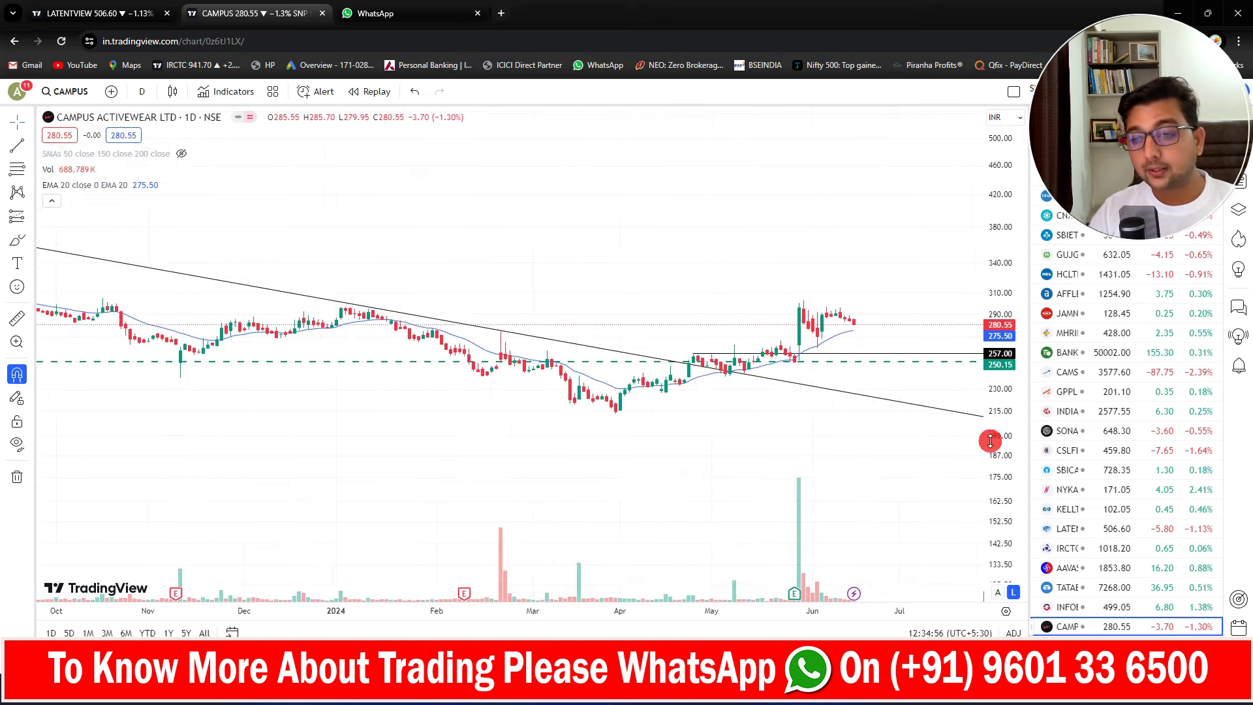
pyautogui.moveTo(993, 455); pyautogui.dragTo(994, 215)
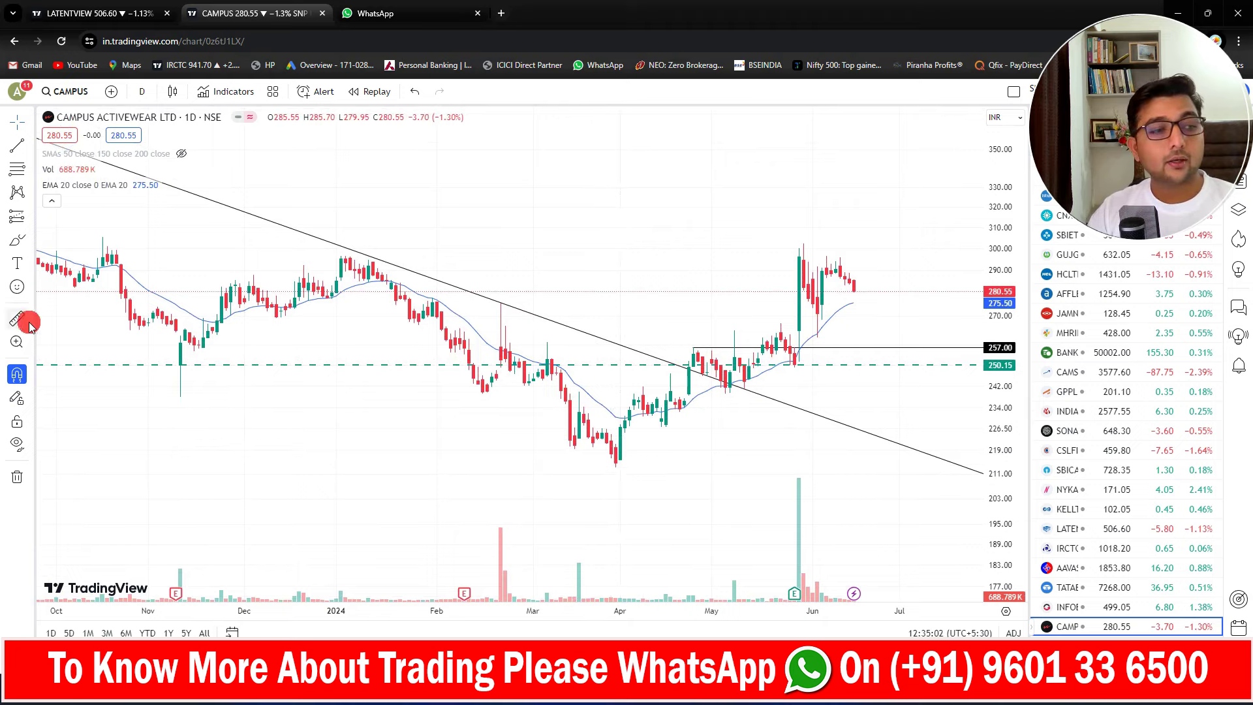
# - Circle the April 2024 trend-line breakout, the late-March 2024 low and the February 2024 spike touching the trend line with the Brush
pyautogui.click(699, 349)
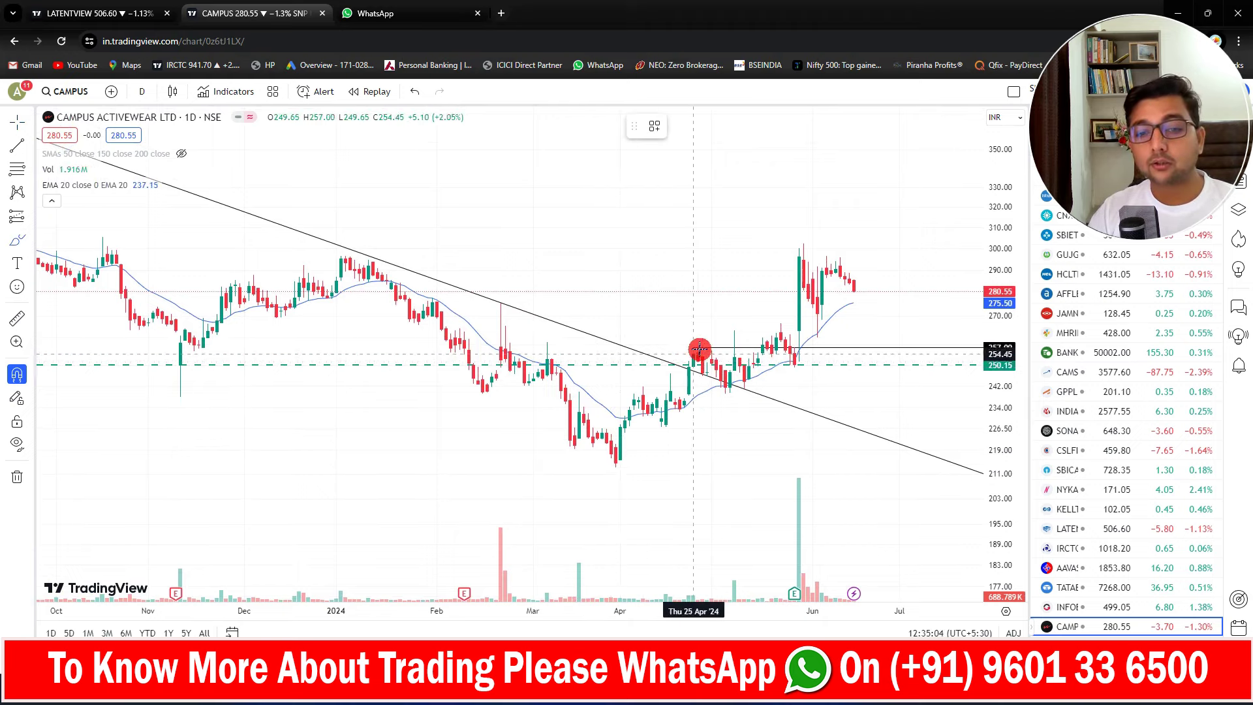
pyautogui.moveTo(698, 403)
pyautogui.mouseDown()
pyautogui.moveTo(702, 358)
pyautogui.moveTo(721, 342)
pyautogui.moveTo(726, 352)
pyautogui.mouseUp()
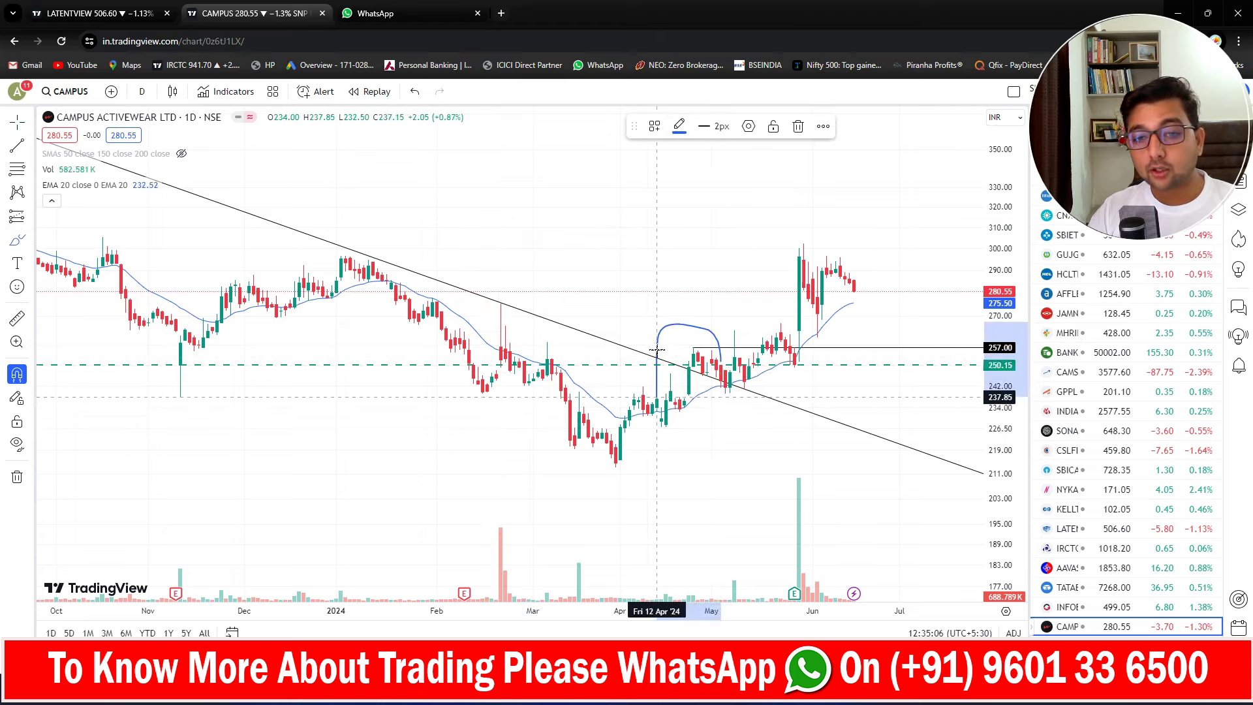
pyautogui.moveTo(638, 413)
pyautogui.mouseDown()
pyautogui.moveTo(602, 480)
pyautogui.moveTo(620, 446)
pyautogui.mouseUp()
pyautogui.click(516, 317)
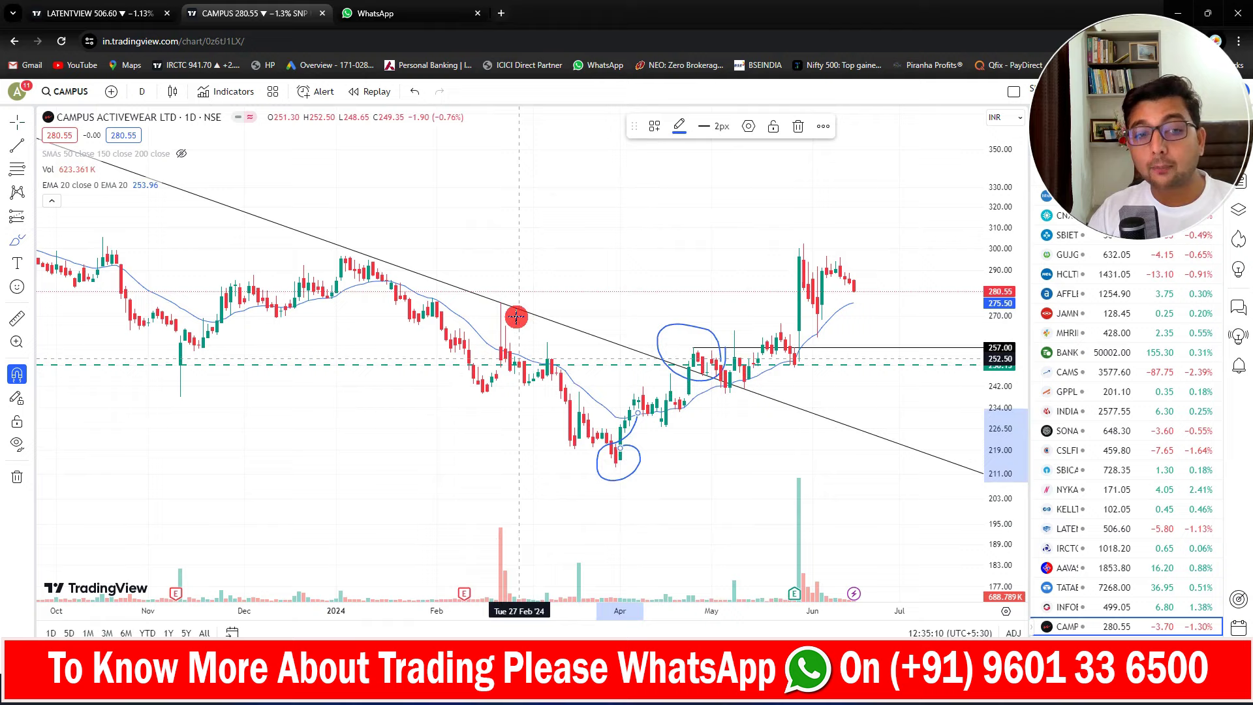
pyautogui.moveTo(504, 293)
pyautogui.mouseDown()
pyautogui.moveTo(497, 372)
pyautogui.moveTo(523, 290)
pyautogui.moveTo(495, 292)
pyautogui.mouseUp()
pyautogui.click(712, 447)
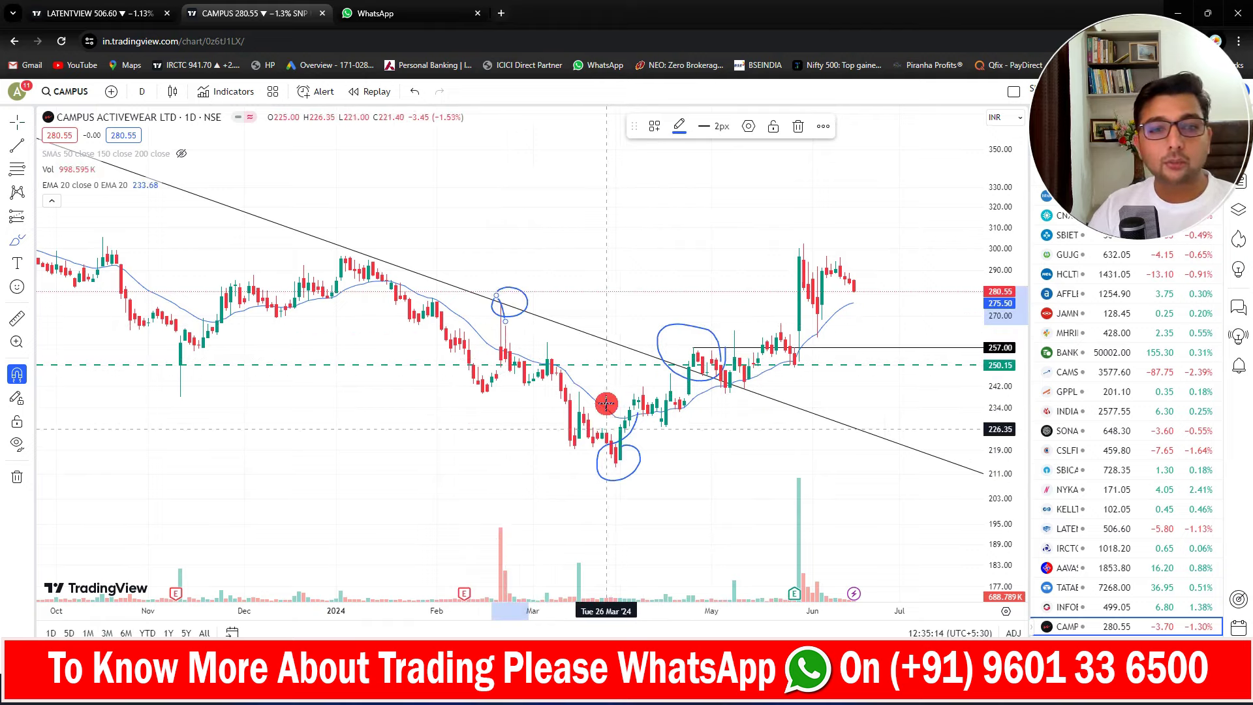
# - Circle the October 2022 peak where the falling trend line starts with the Brush, keeping the whole decline in view
pyautogui.scroll(-5, 613, 401)
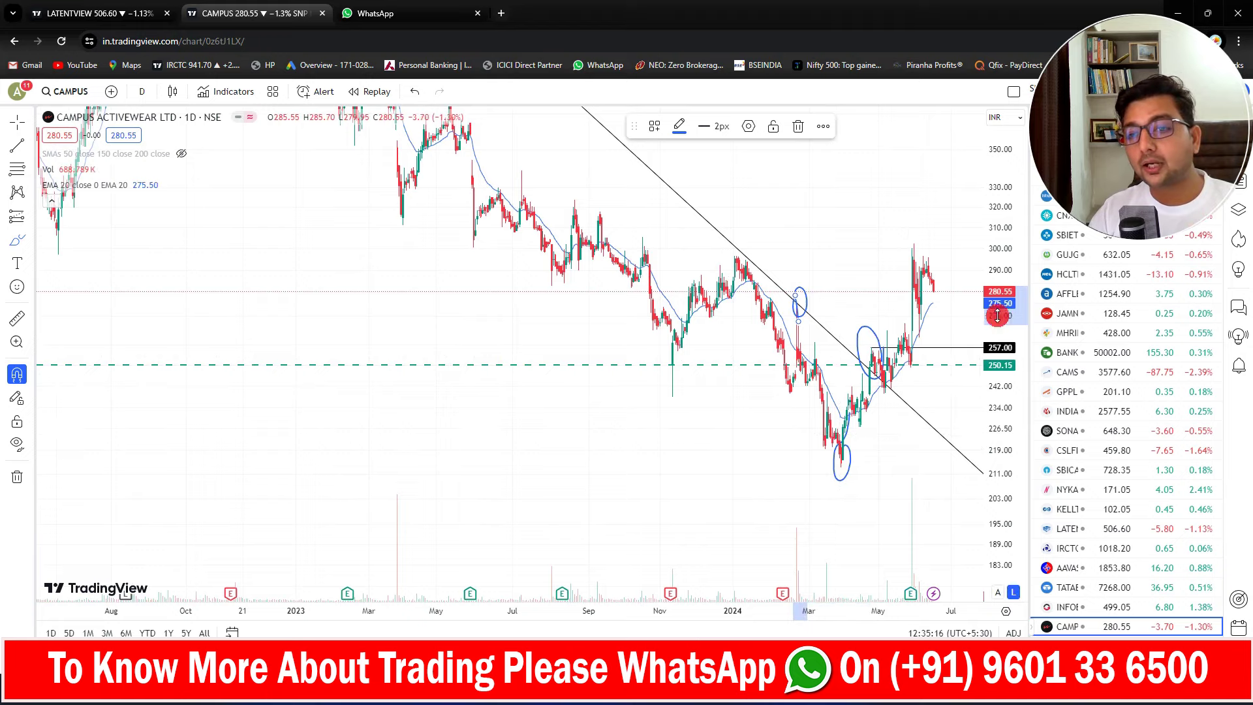
pyautogui.moveTo(998, 314); pyautogui.dragTo(992, 594)
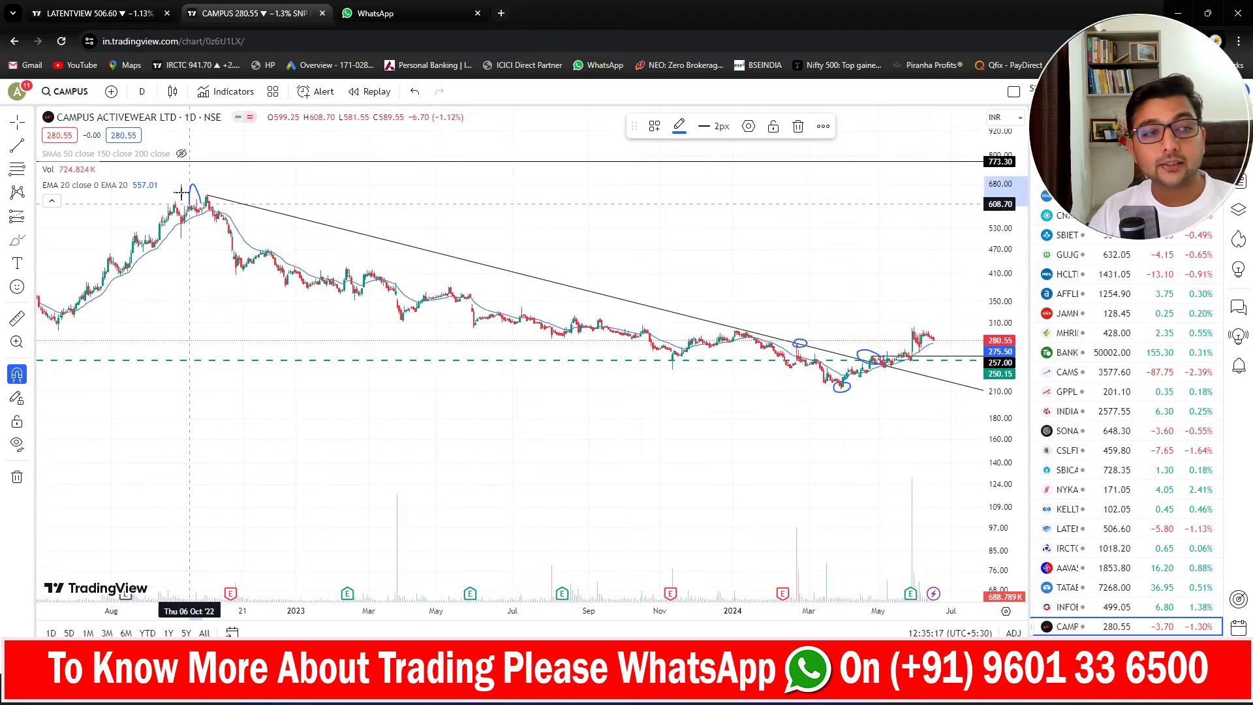
pyautogui.moveTo(190, 196)
pyautogui.mouseDown()
pyautogui.moveTo(233, 189)
pyautogui.moveTo(189, 192)
pyautogui.moveTo(196, 204)
pyautogui.mouseUp()
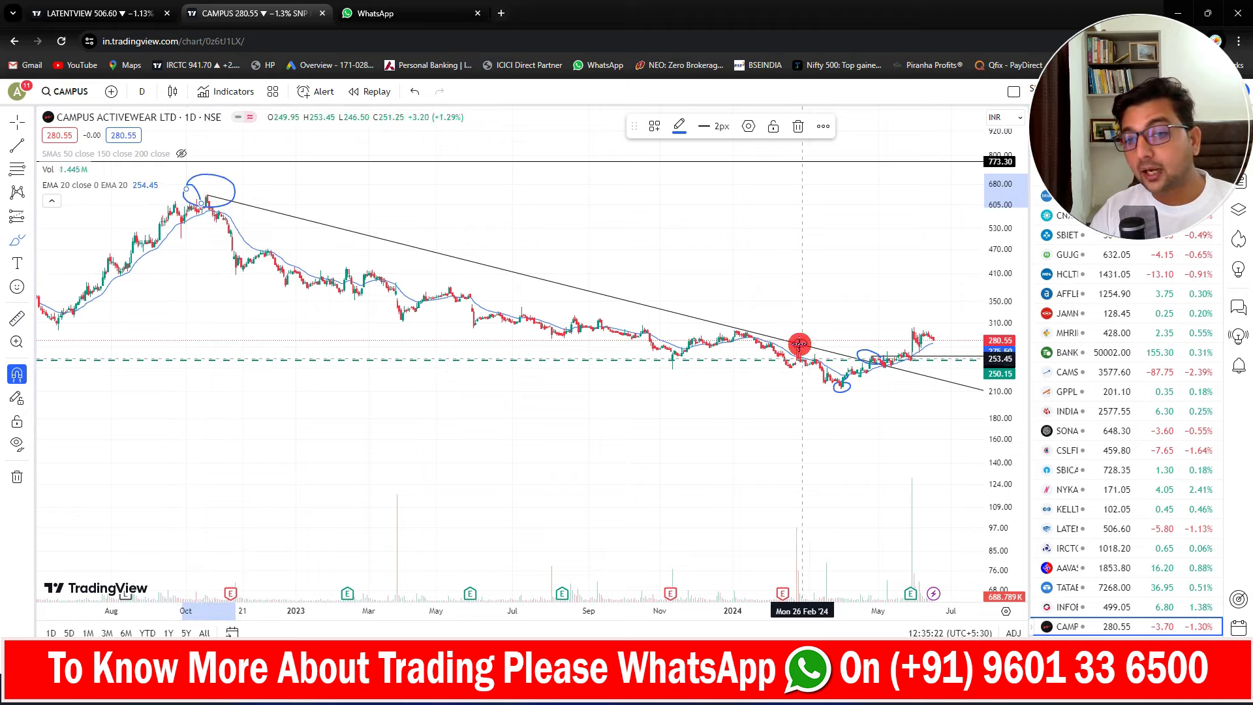
pyautogui.moveTo(799, 344); pyautogui.dragTo(801, 340)
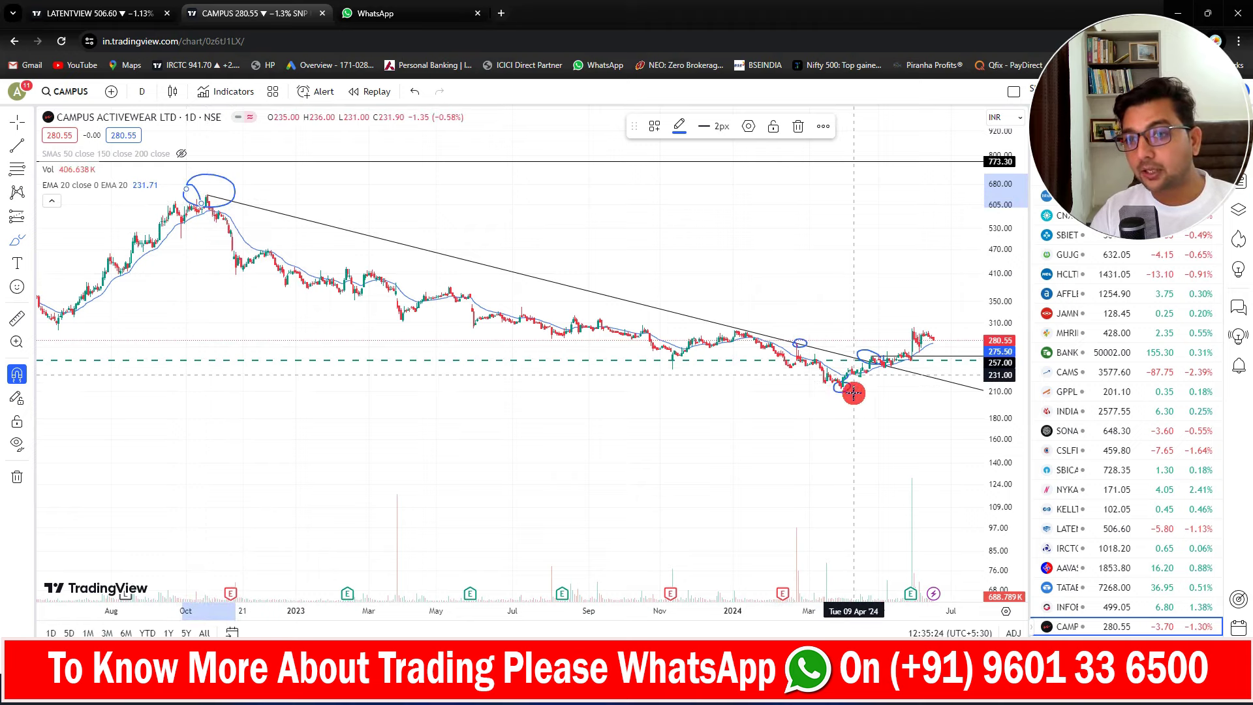
pyautogui.moveTo(853, 391); pyautogui.dragTo(878, 370)
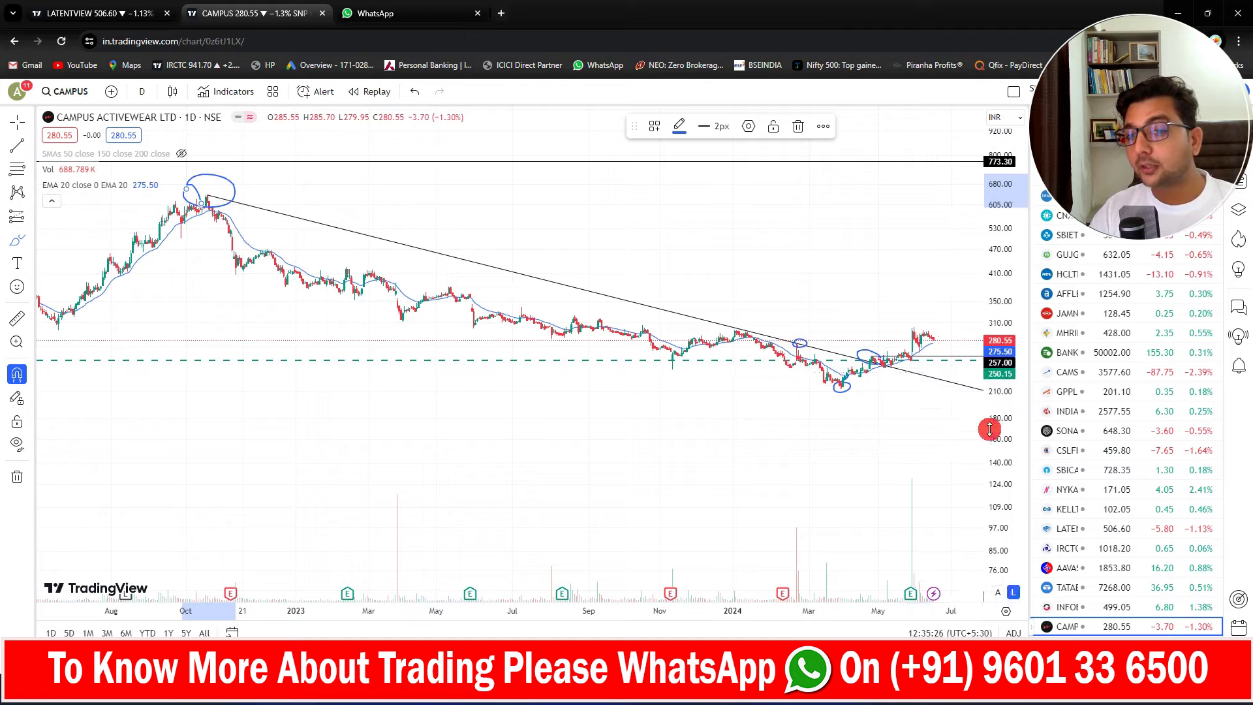
# - Review the marked 2024 swing points up close, and undo all the brush circles on the Campus Activewear chart
pyautogui.scroll(5, 966, 424)
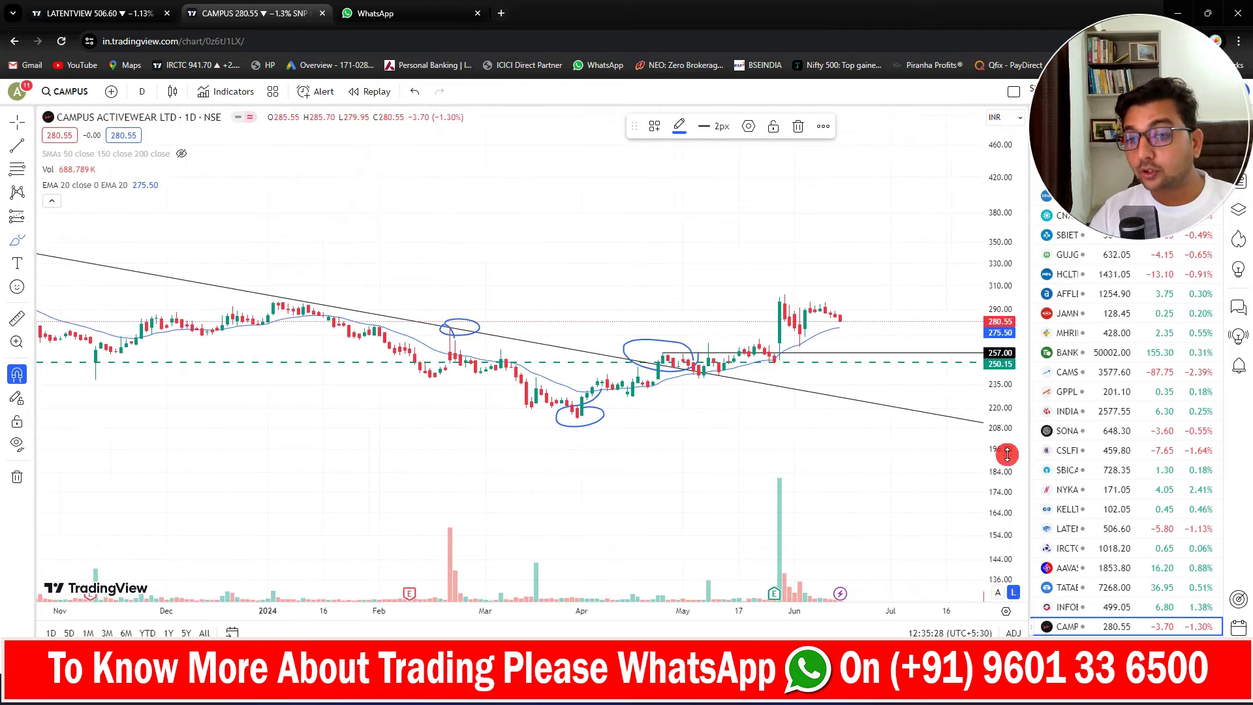
pyautogui.scroll(3, 749, 389)
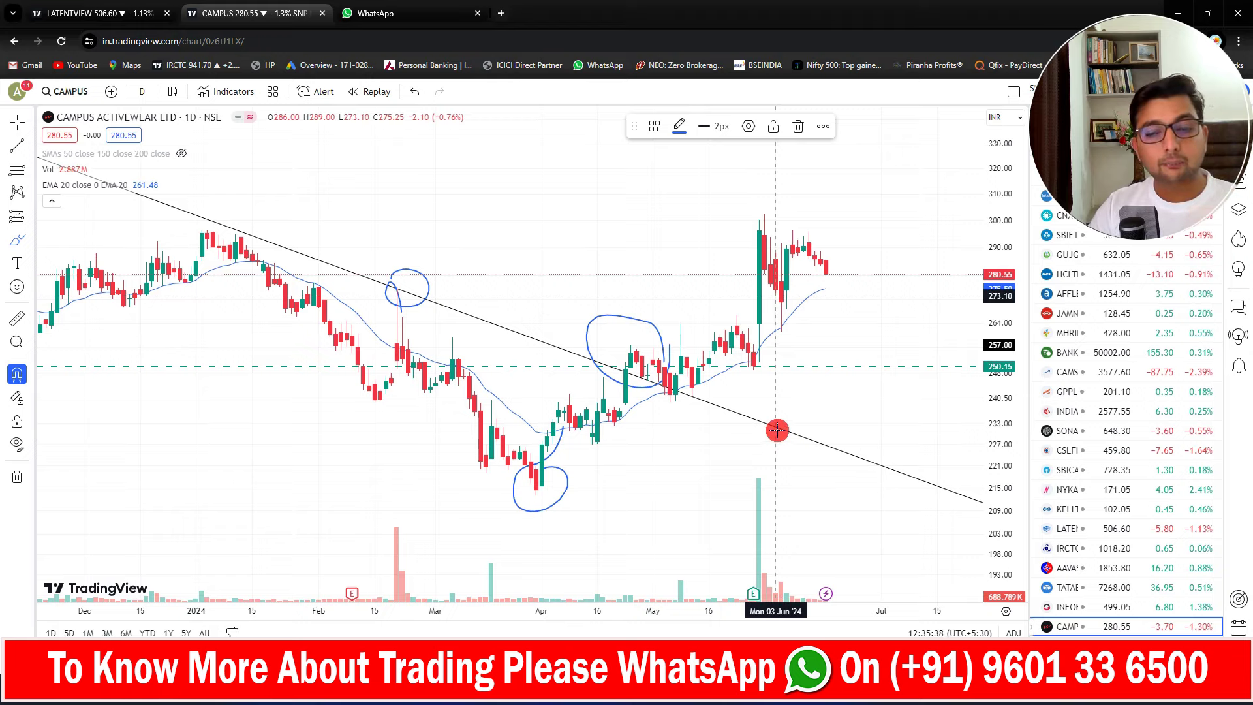
pyautogui.scroll(-5, 777, 429)
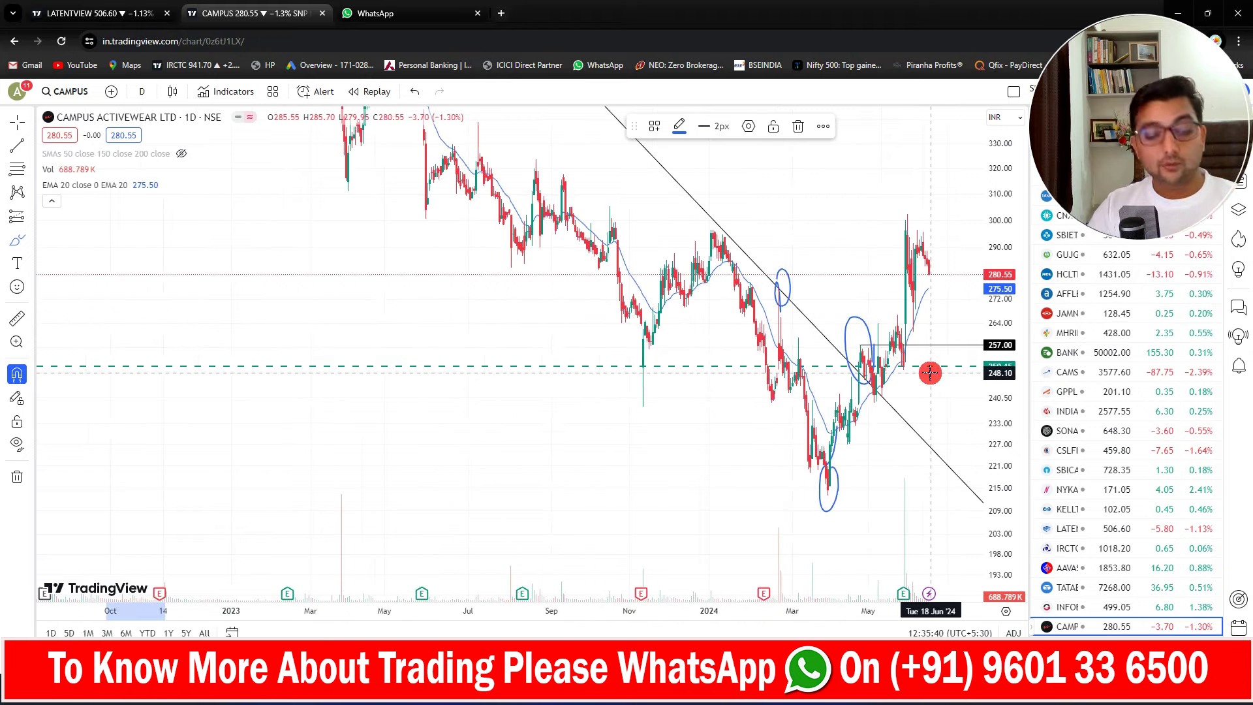
pyautogui.hotkey('ctrl', 'z')
pyautogui.hotkey('ctrl', 'z')
pyautogui.hotkey('ctrl', 'z')
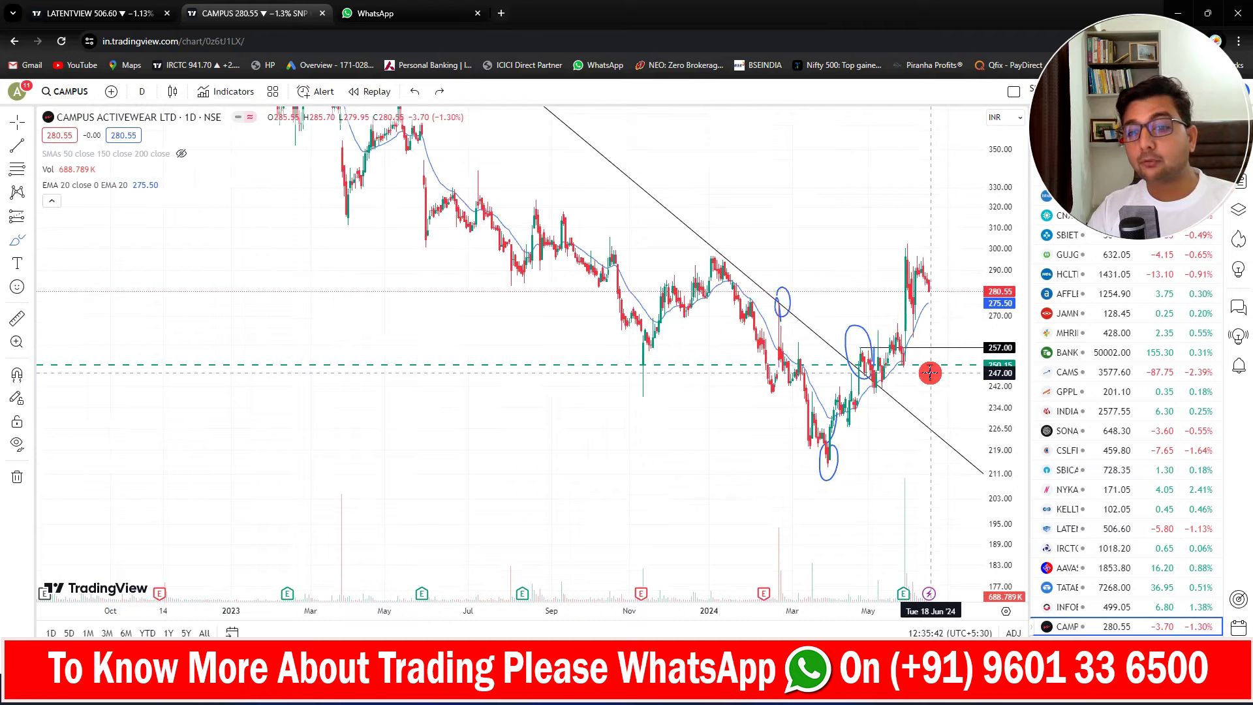
pyautogui.hotkey('ctrl', 'z')
pyautogui.scroll(6, 744, 402)
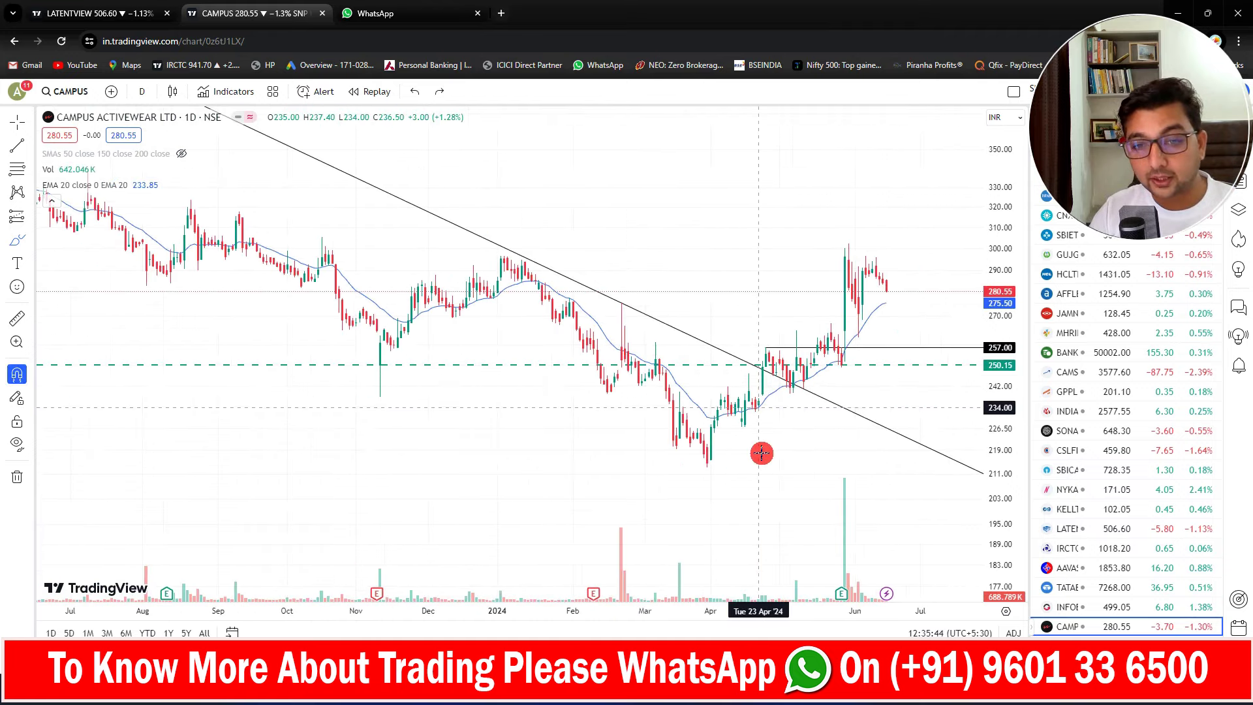
pyautogui.moveTo(762, 452); pyautogui.dragTo(877, 404)
pyautogui.click(850, 409)
pyautogui.press('Delete')
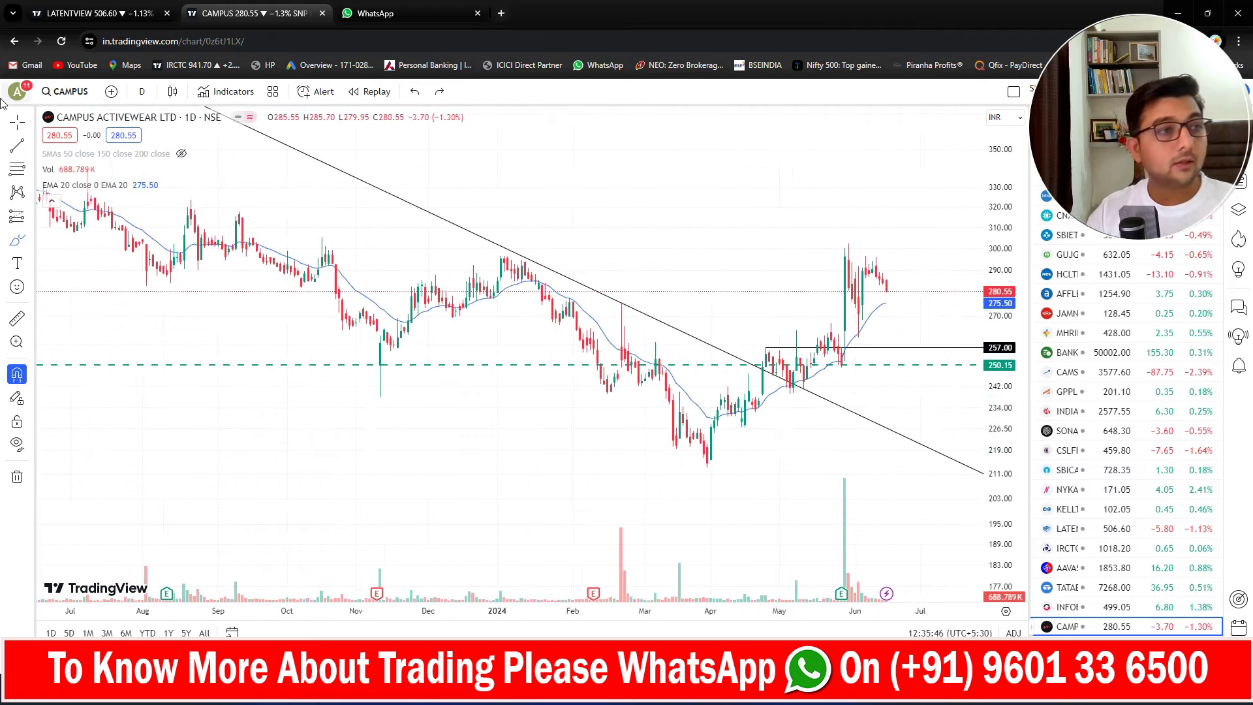
# - Examine the April to June 2024 candles around the trend-line breakout and the 257.00 resistance level
pyautogui.scroll(3, 511, 376)
pyautogui.moveTo(712, 429); pyautogui.dragTo(824, 375)
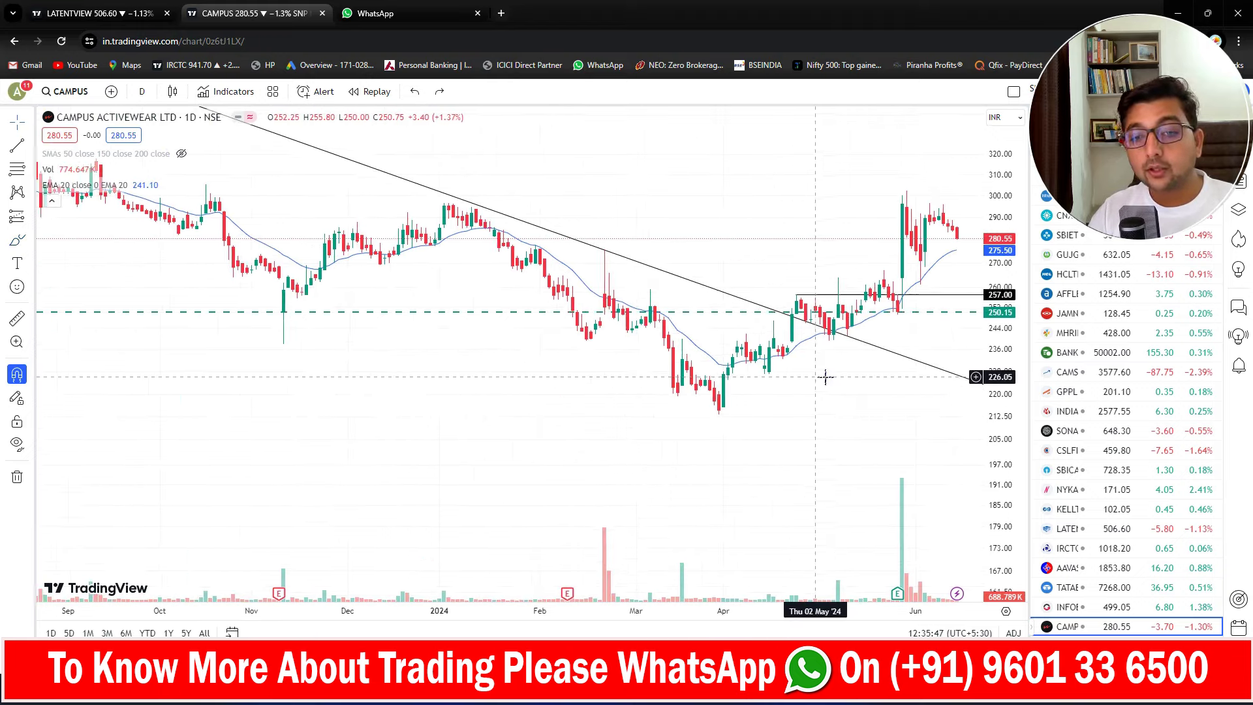